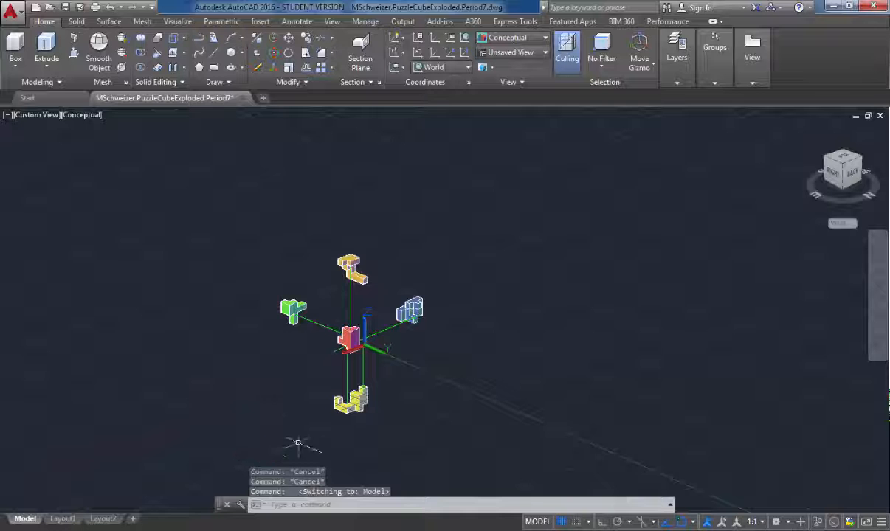
Erase the orange, green, blue and red puzzle pieces and the green connecting lines, keeping the yellow piece
middle_drag(365, 417, 431, 413)
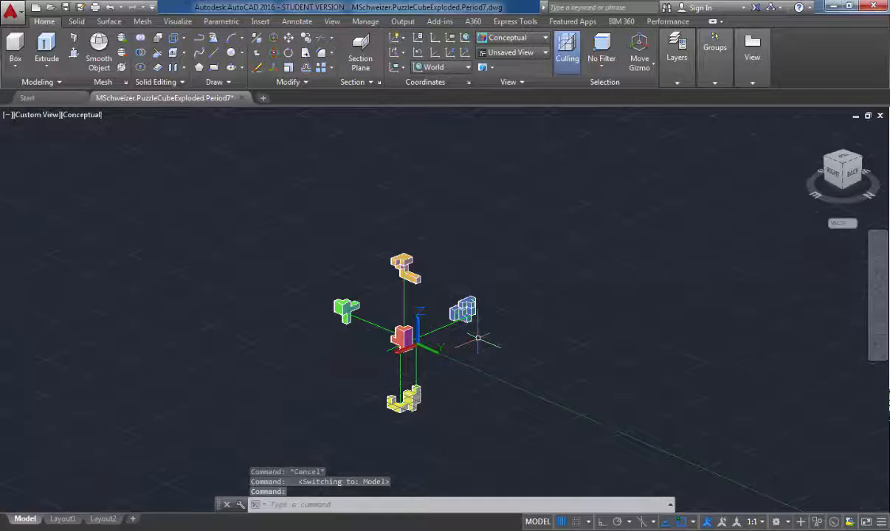
click(500, 342)
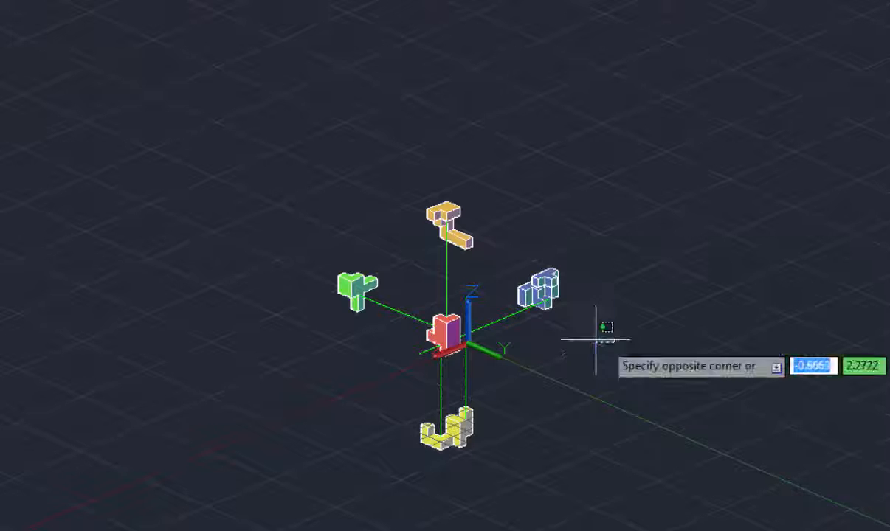
click(288, 190)
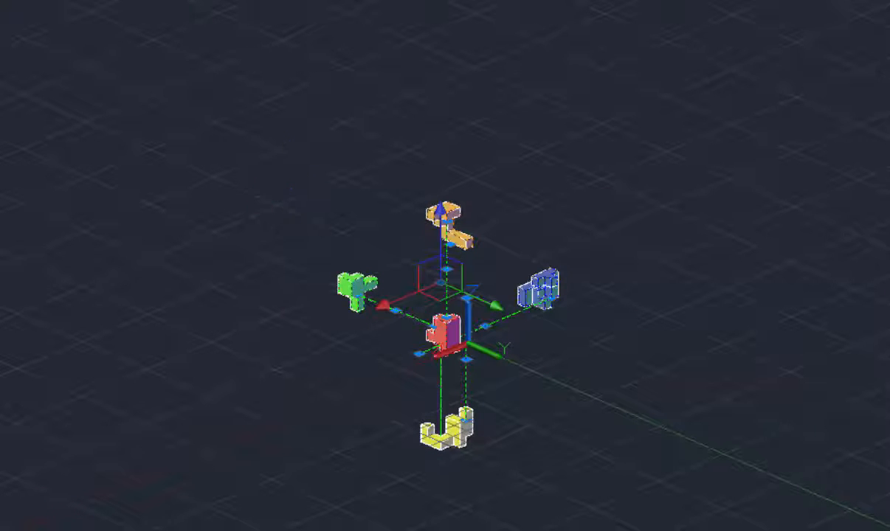
key(Delete)
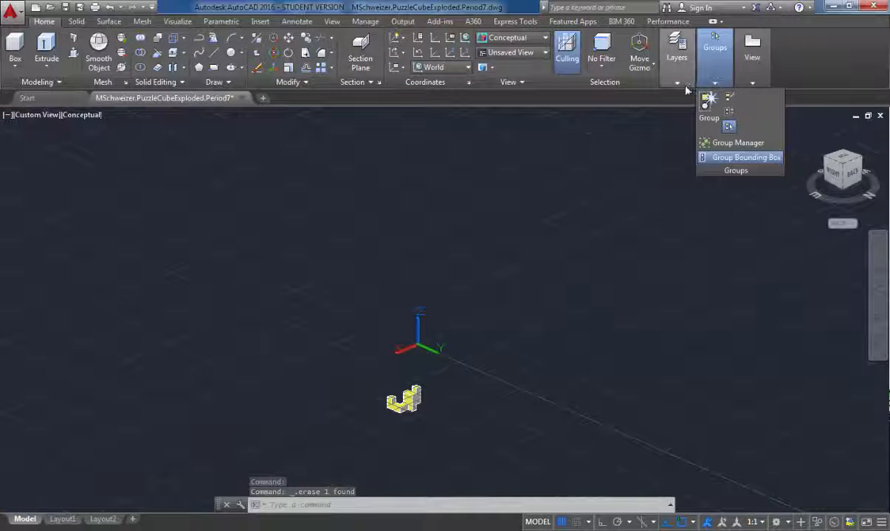
mouse_move(677, 74)
click(780, 98)
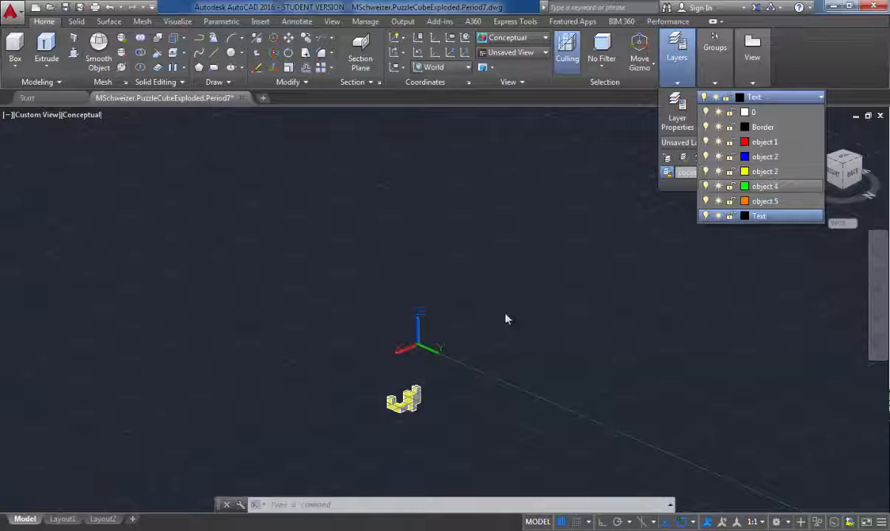
key(Escape)
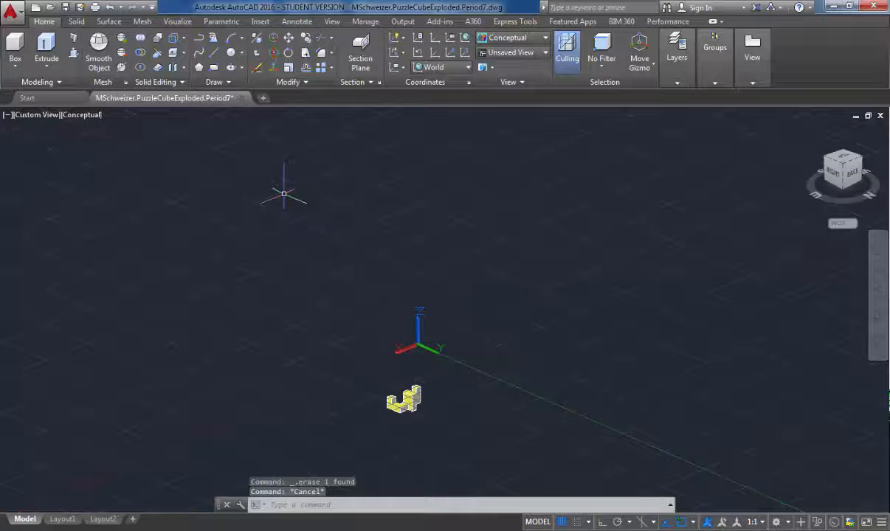
Move the yellow piece by its lower rear corner up toward the coordinate origin
click(289, 37)
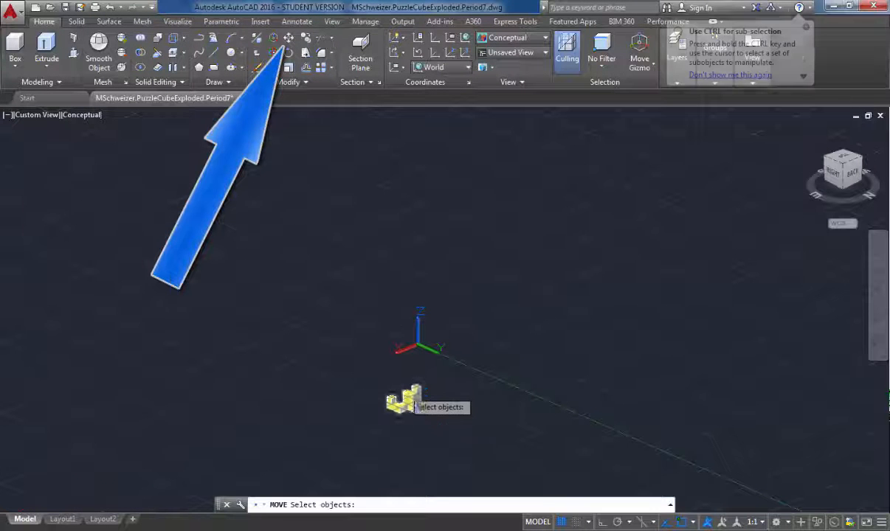
click(410, 409)
key(Return)
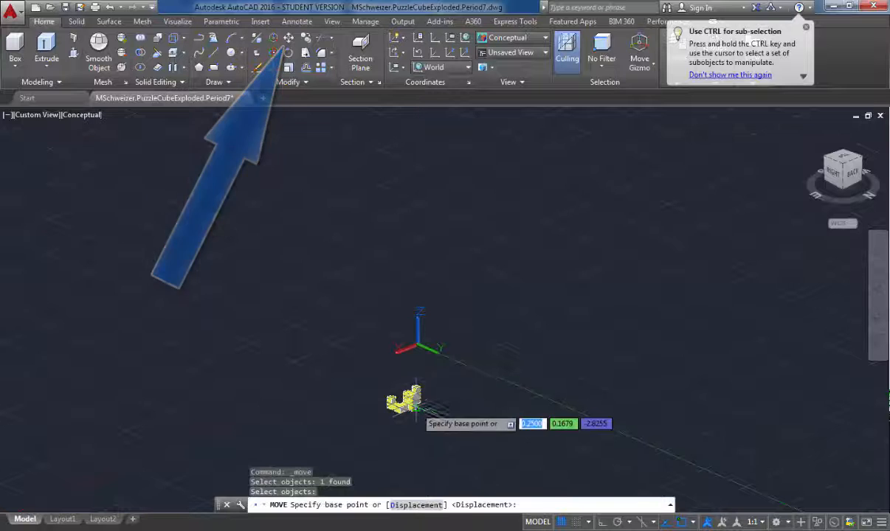
scroll(415, 408, up, 5)
click(416, 410)
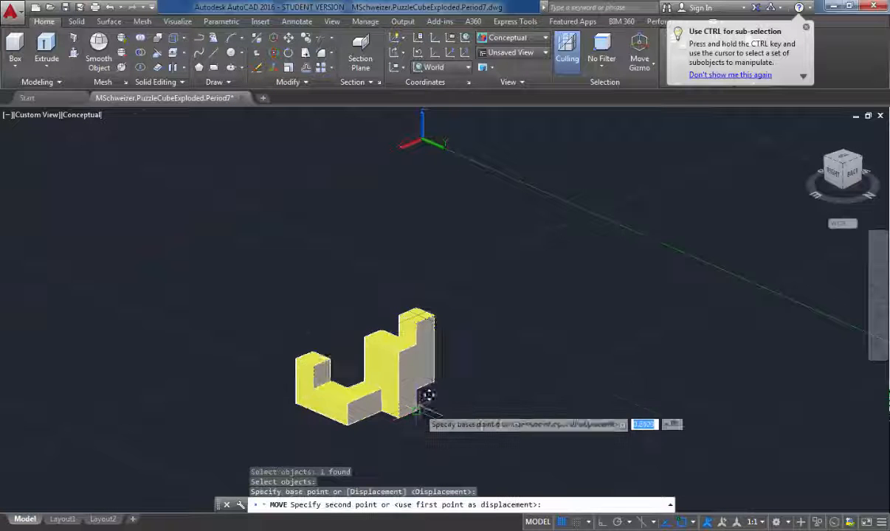
click(453, 189)
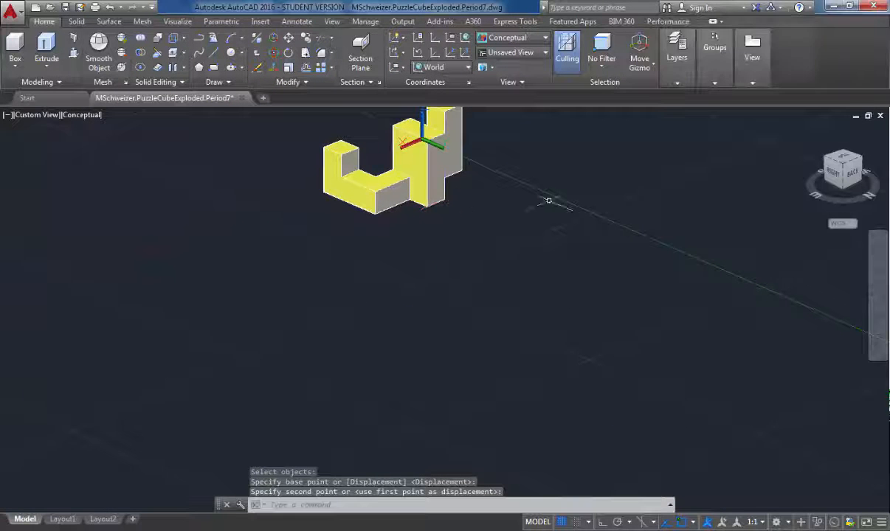
Move the yellow piece by a bottom corner on its opposite side to beside the Y axis near the origin
click(878, 324)
drag(743, 275, 293, 245)
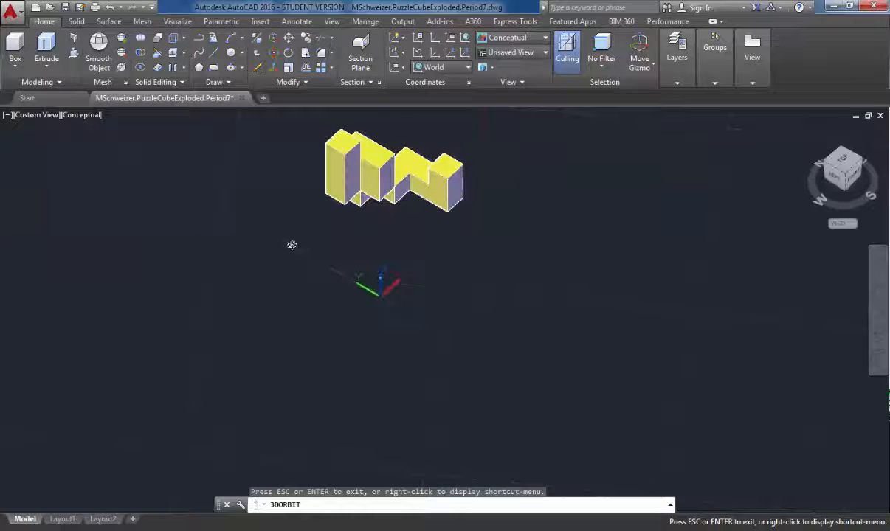
key(Escape)
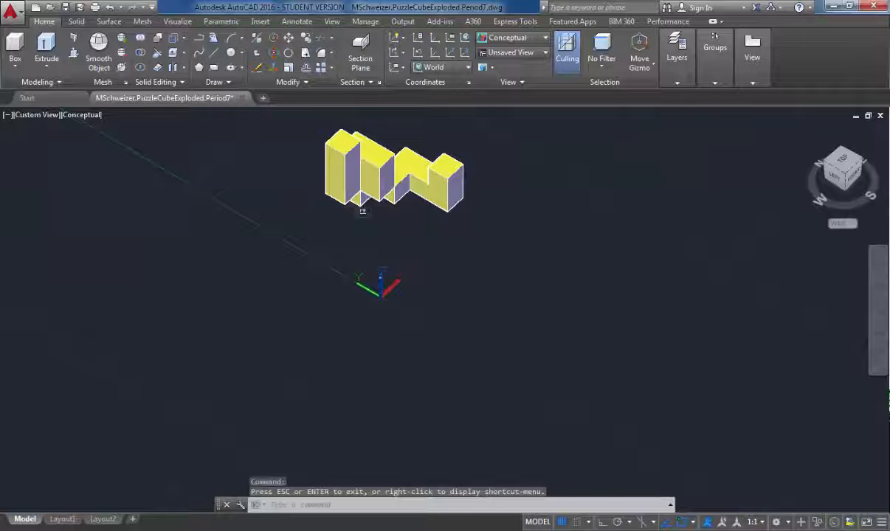
click(288, 38)
click(354, 199)
key(Return)
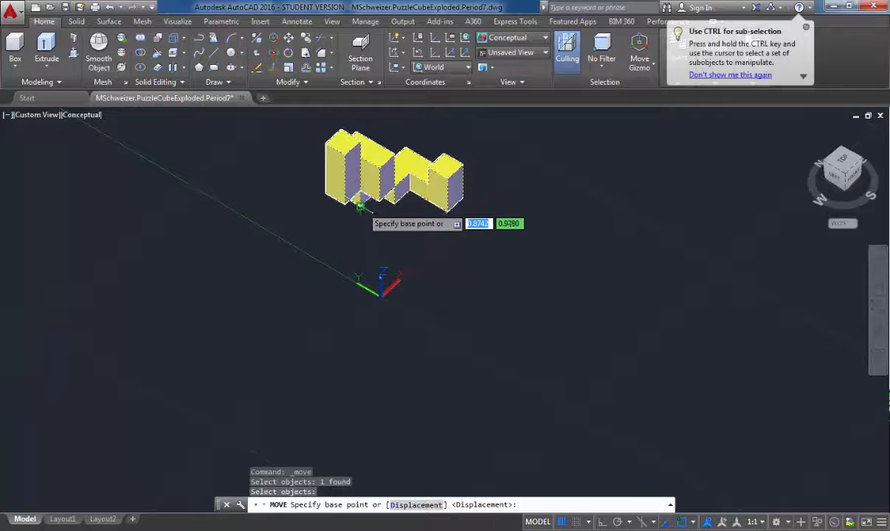
click(360, 206)
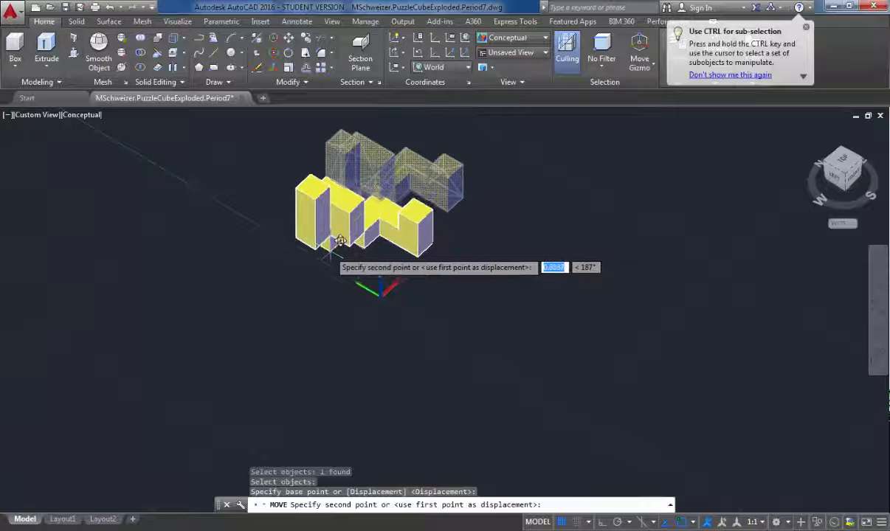
click(328, 253)
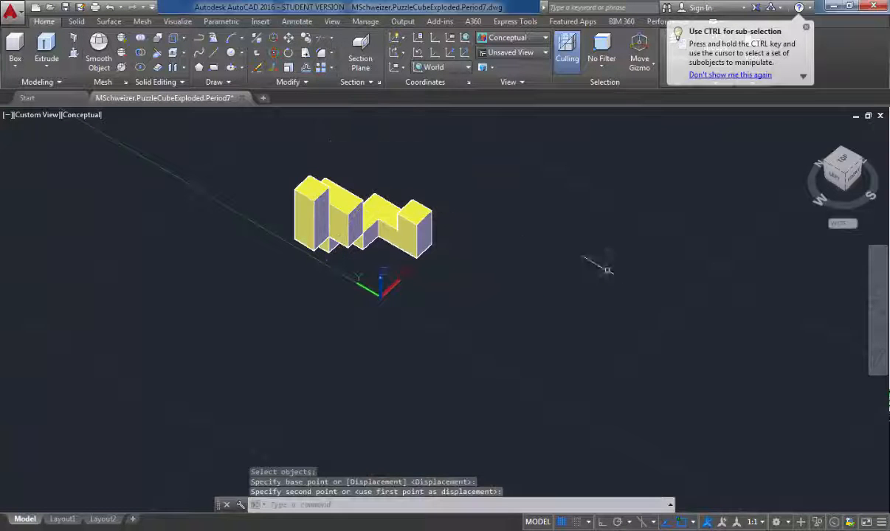
Shift the yellow piece slightly in the positive X direction, using one of its lower corners as base point
click(878, 324)
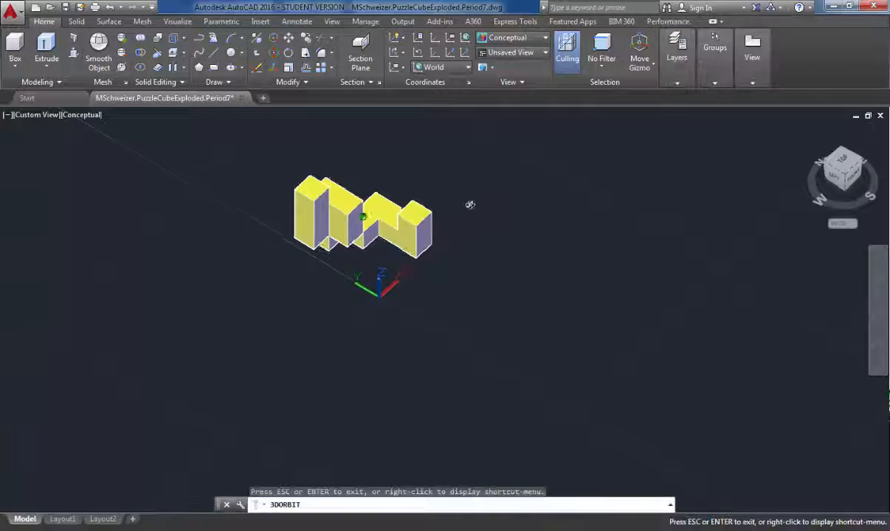
drag(470, 205, 413, 183)
key(Escape)
click(288, 38)
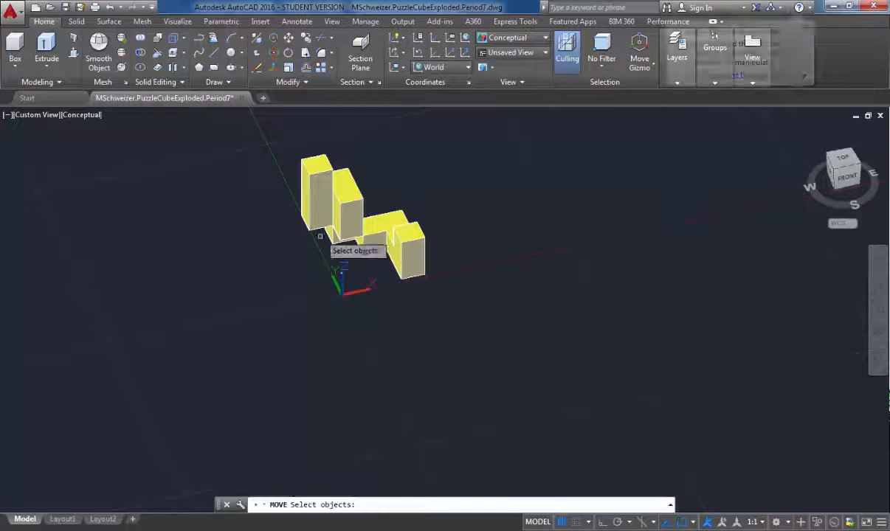
click(338, 237)
key(Return)
click(342, 233)
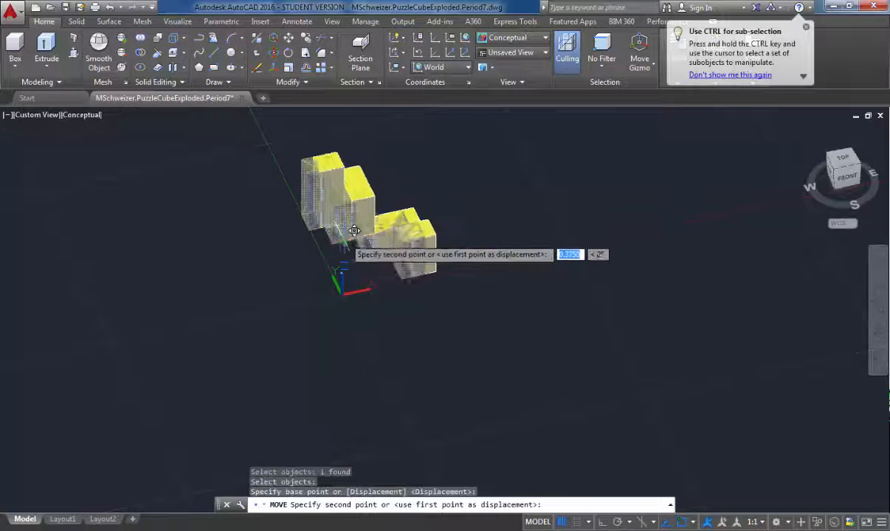
click(345, 232)
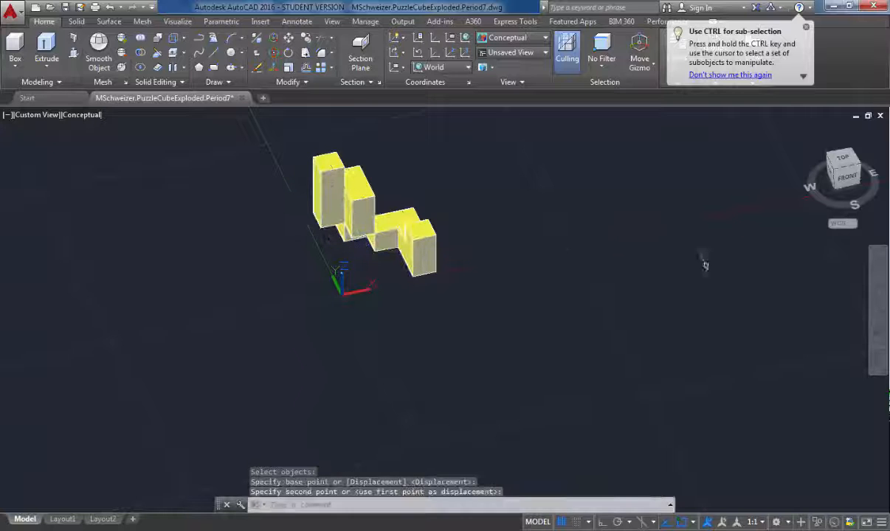
click(877, 334)
drag(761, 301, 701, 253)
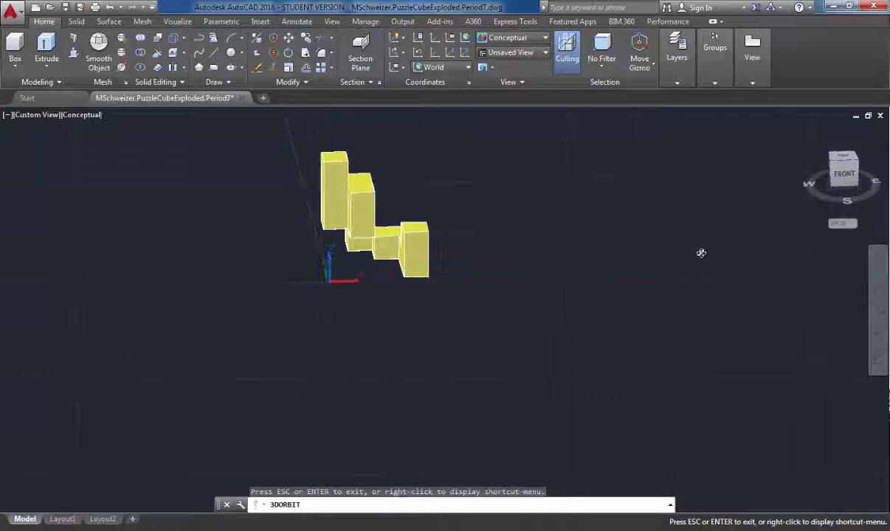
key(Escape)
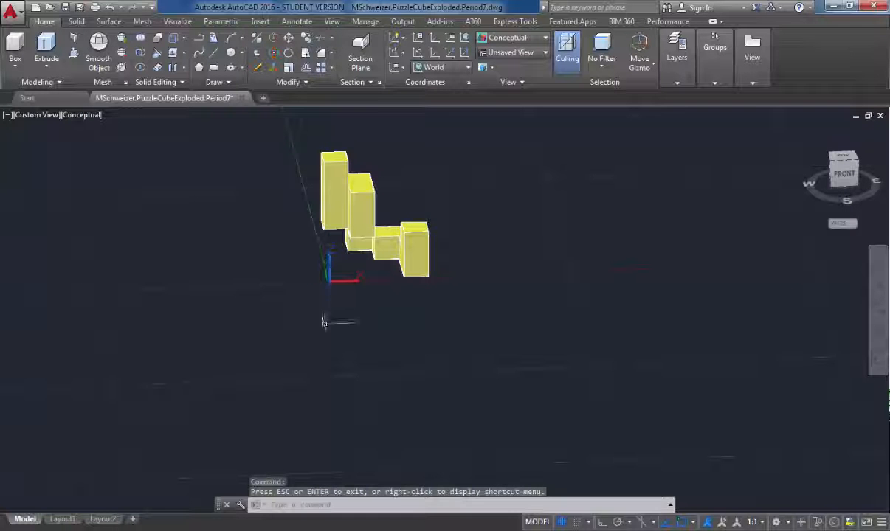
In Layout1, erase the border's left vertical line and the existing viewport beneath it
click(62, 520)
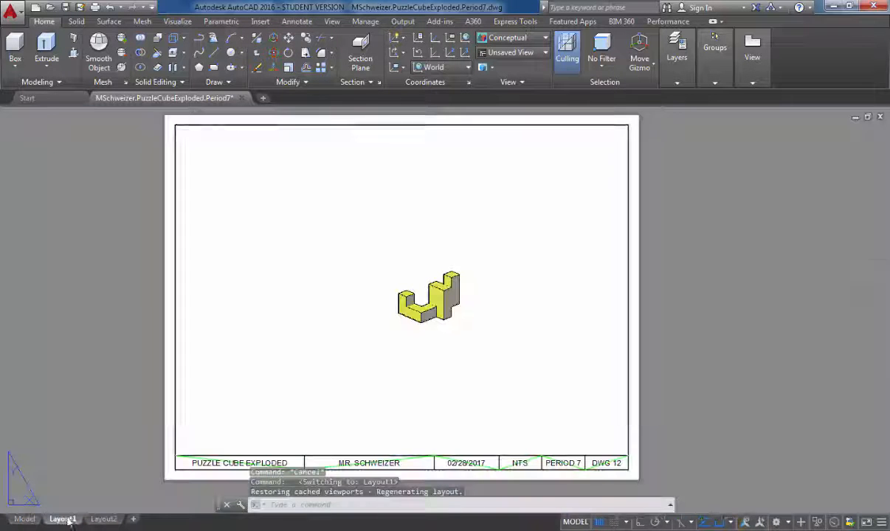
click(175, 386)
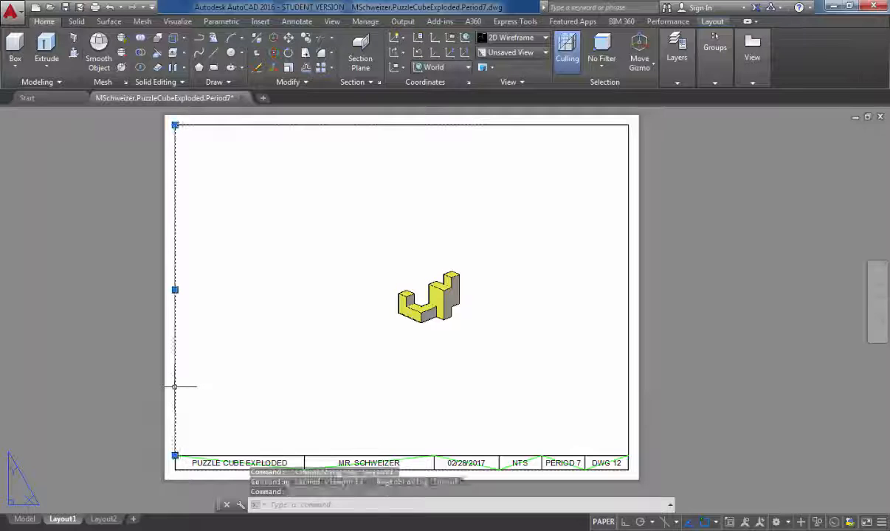
key(Delete)
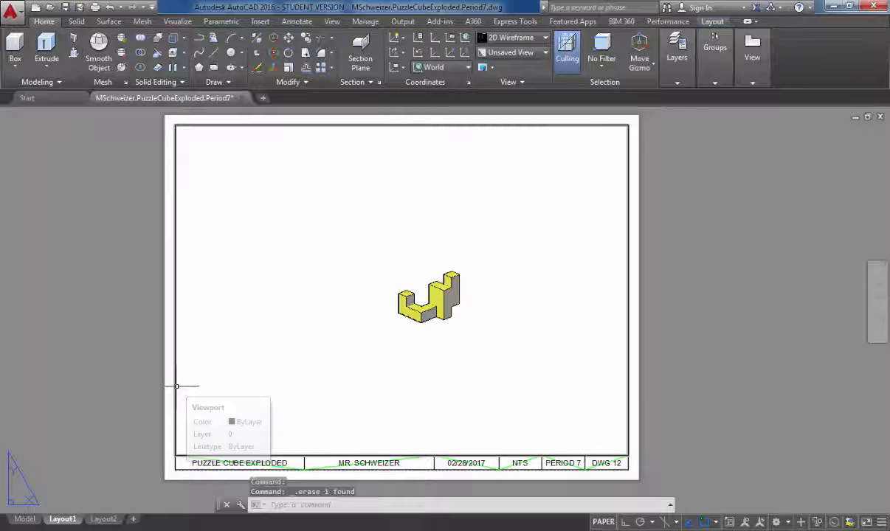
click(176, 386)
key(Delete)
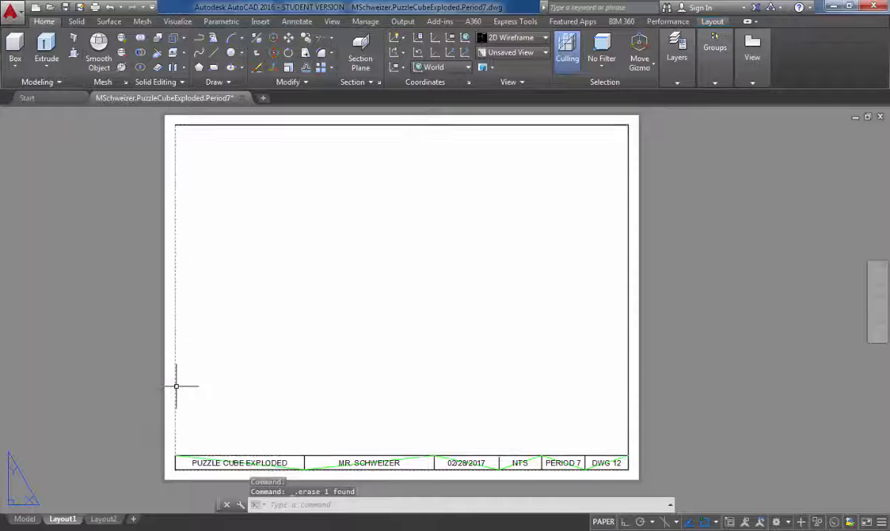
Make the Border layer current
click(676, 81)
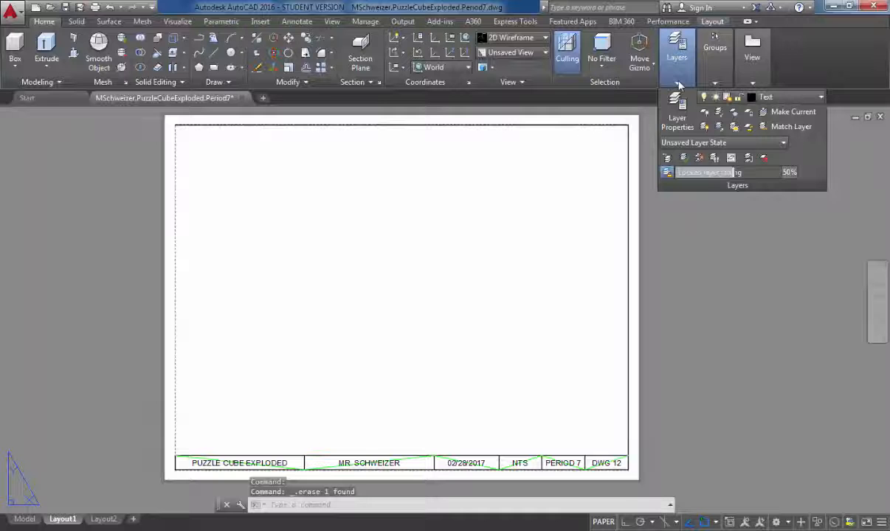
click(767, 99)
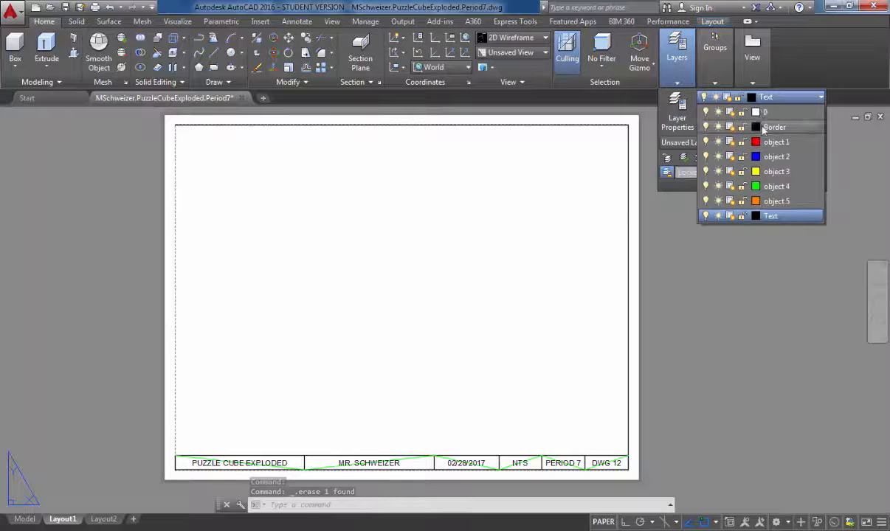
click(756, 128)
click(477, 367)
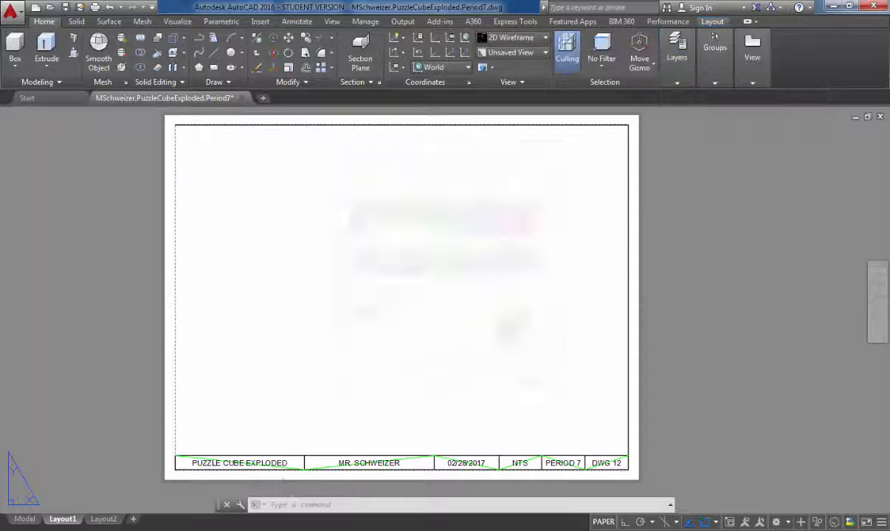
click(788, 98)
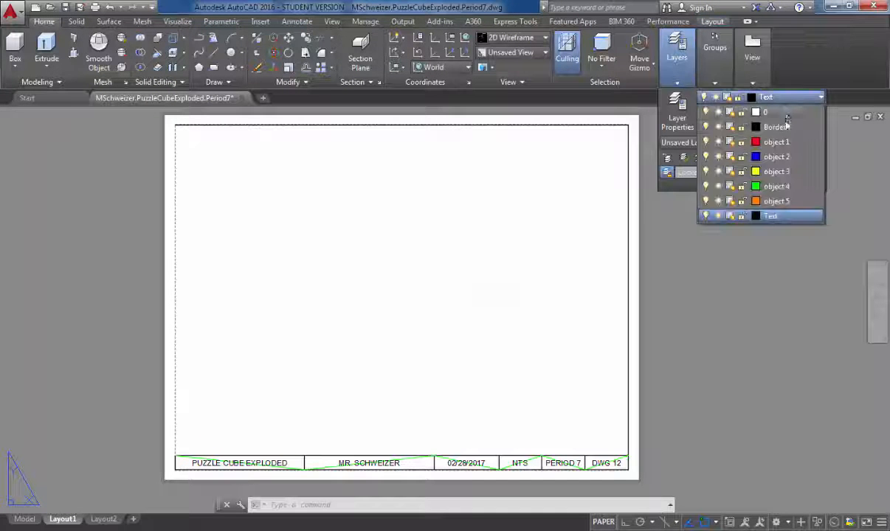
click(780, 130)
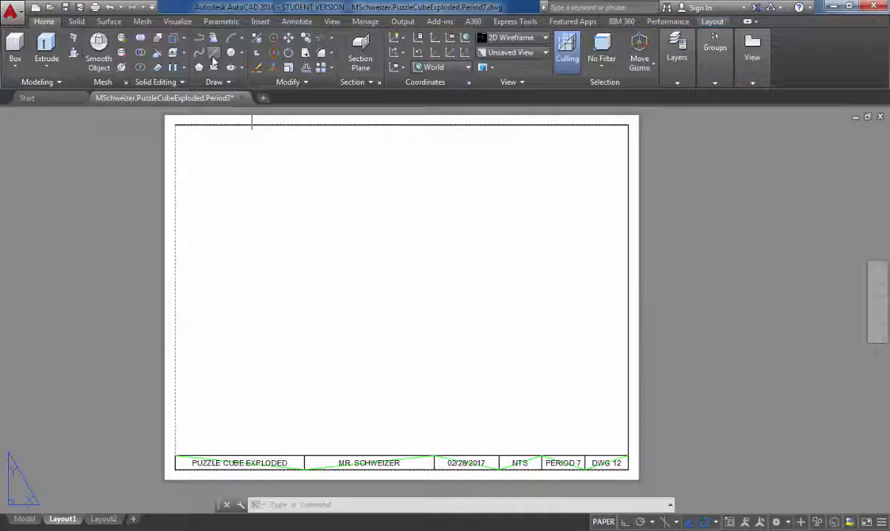
Redraw the border's left line from the upper left corner down to the title block's upper left corner
click(213, 55)
click(175, 124)
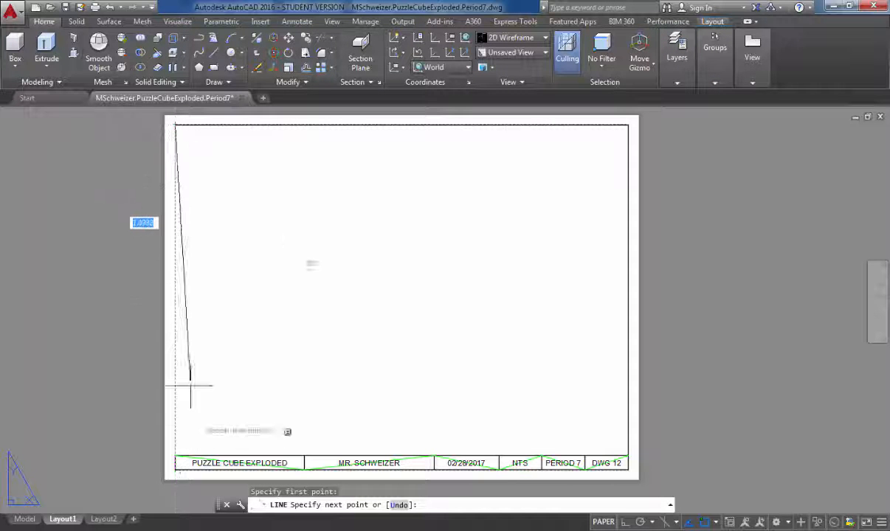
click(175, 455)
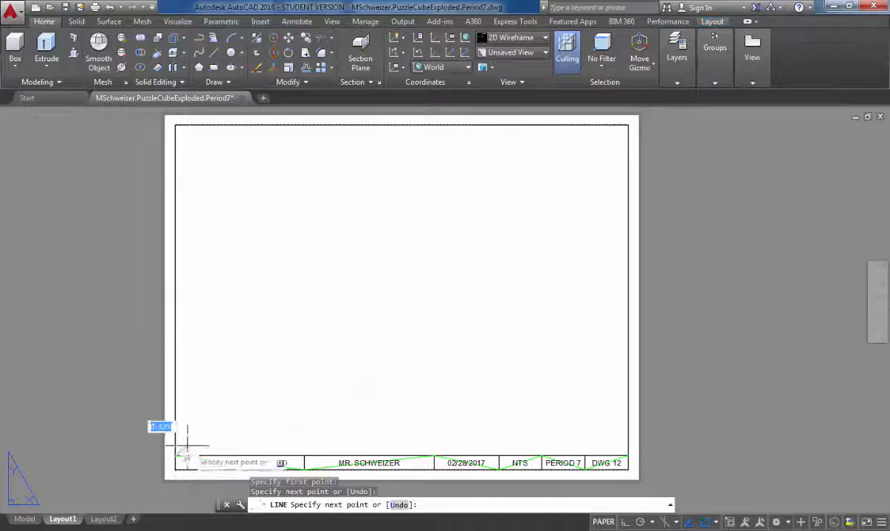
key(Return)
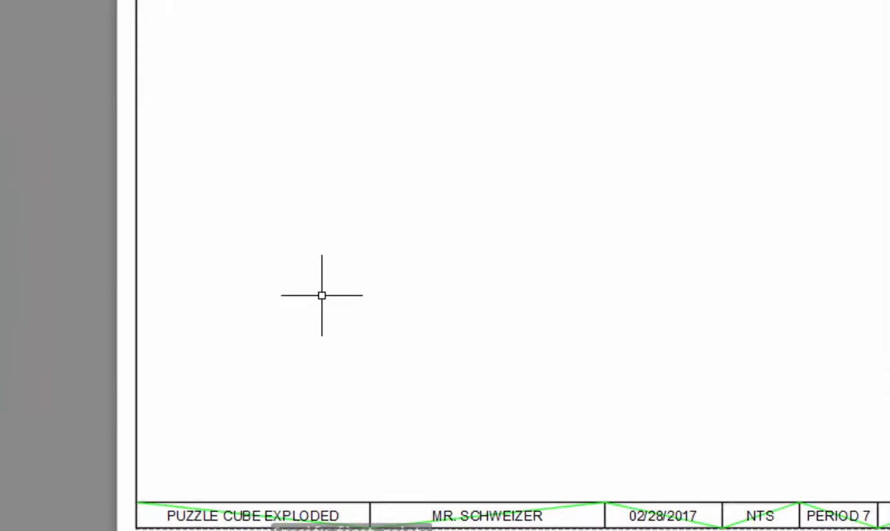
Start SOLVIEW with a UCS view based on the current UCS at scale 2, centering the yellow piece in the sheet's lower left area
text(solvi)
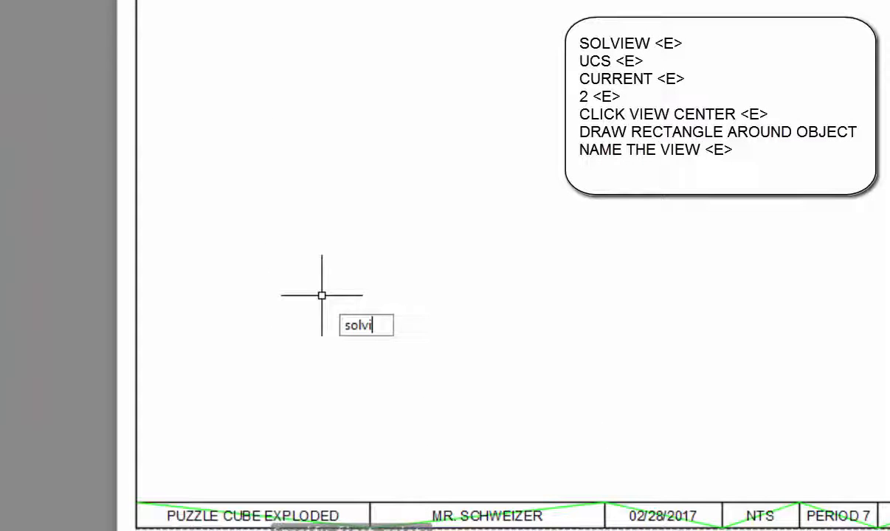
text(ew)
key(Return)
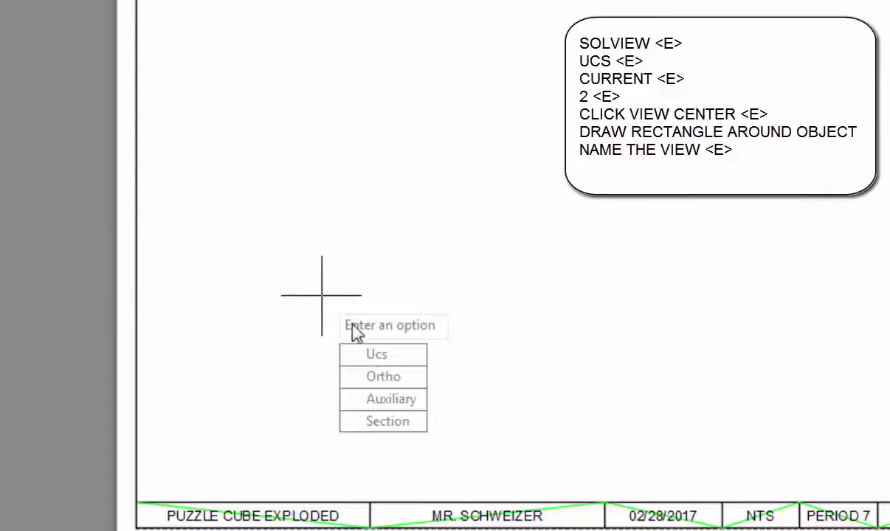
click(384, 357)
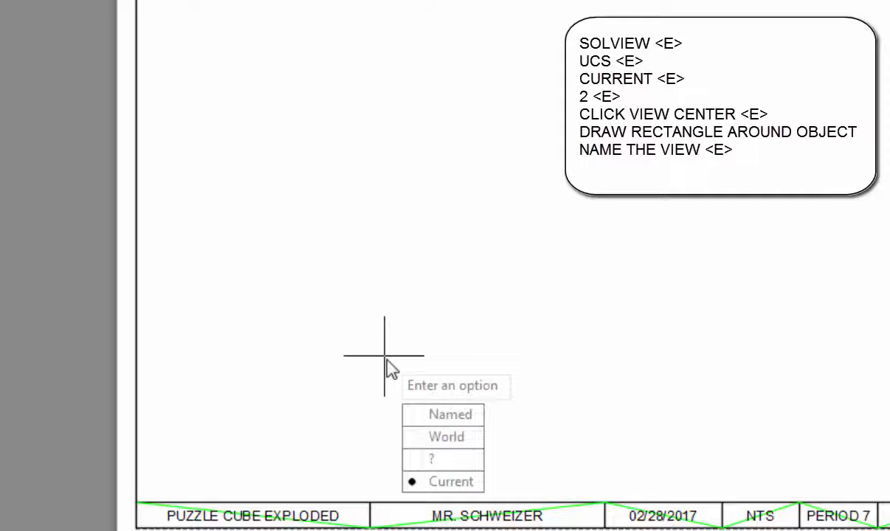
key(Return)
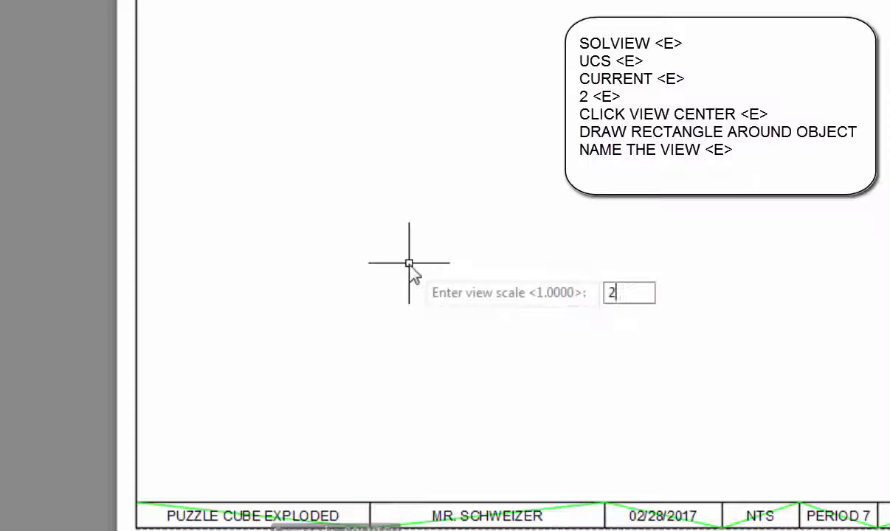
key(Return)
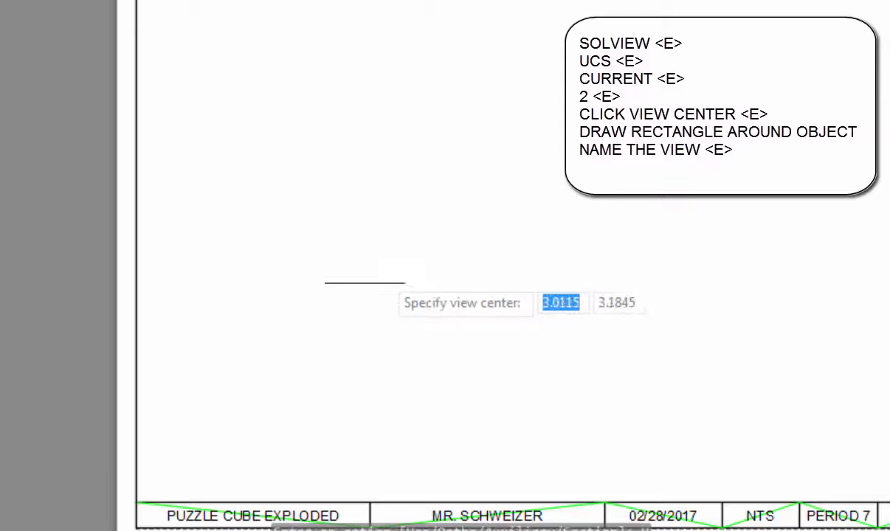
click(343, 277)
click(342, 249)
click(314, 252)
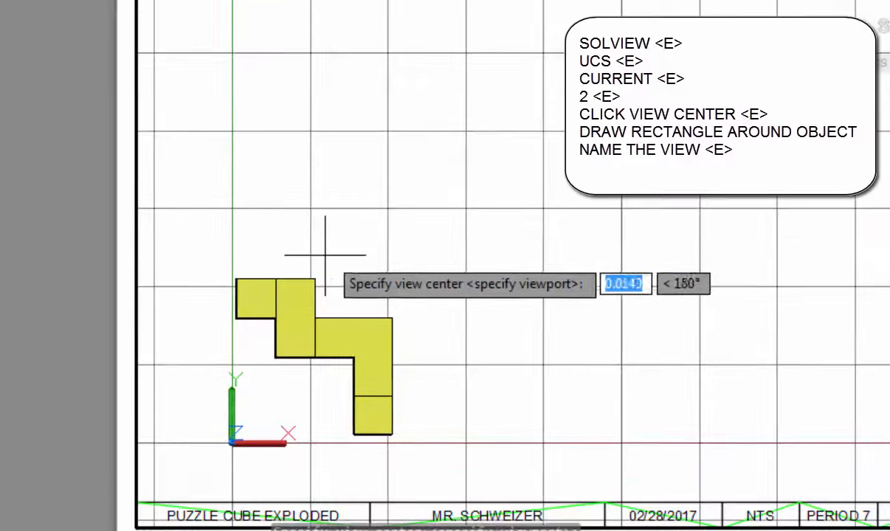
click(357, 236)
click(365, 236)
click(376, 225)
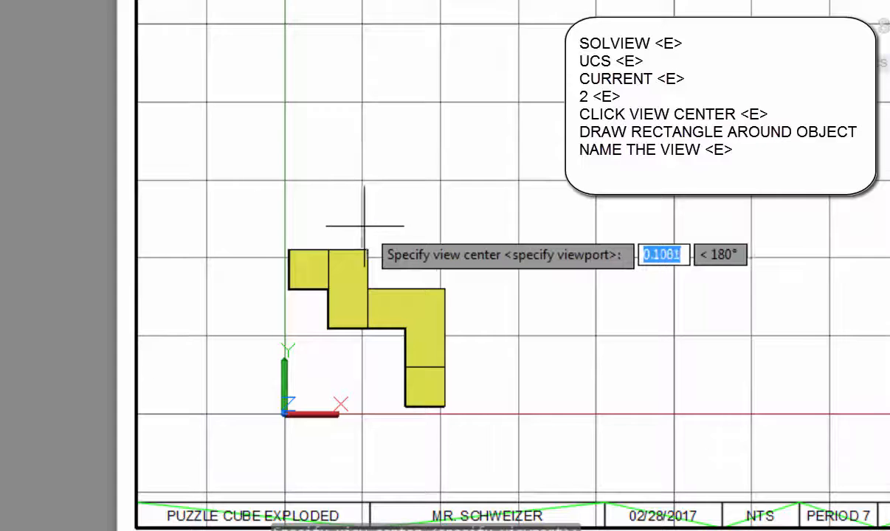
click(358, 226)
click(376, 215)
click(356, 217)
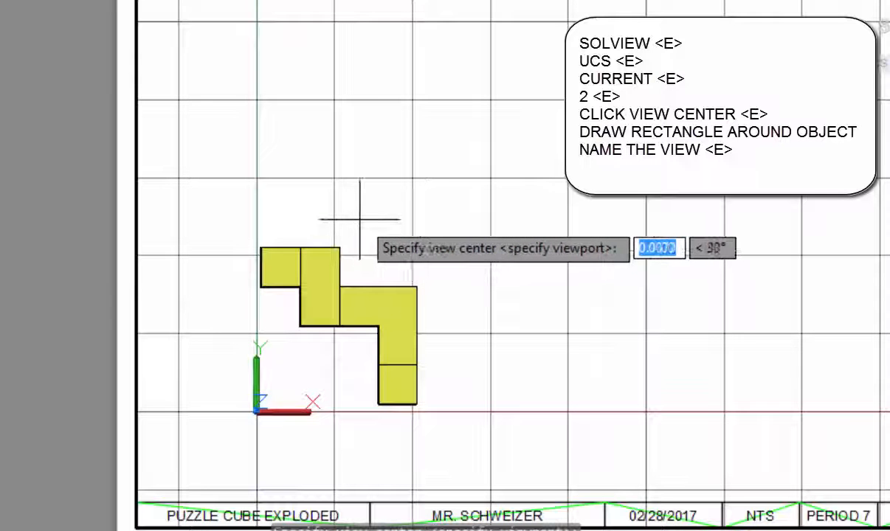
key(Return)
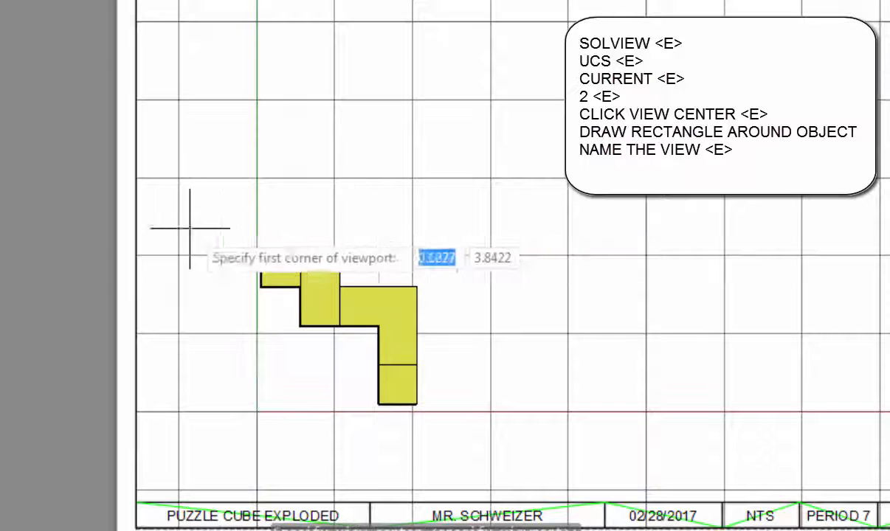
Frame the yellow piece with a rectangular viewport and name the view front
click(217, 228)
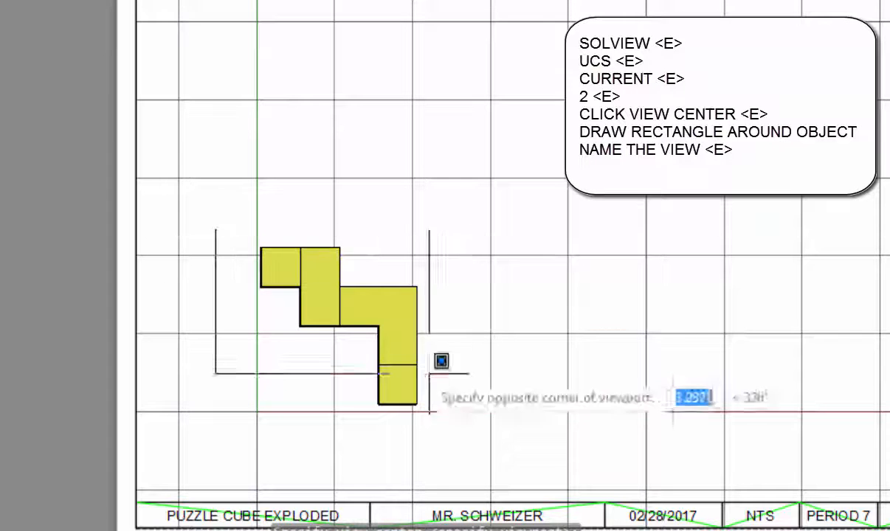
click(488, 423)
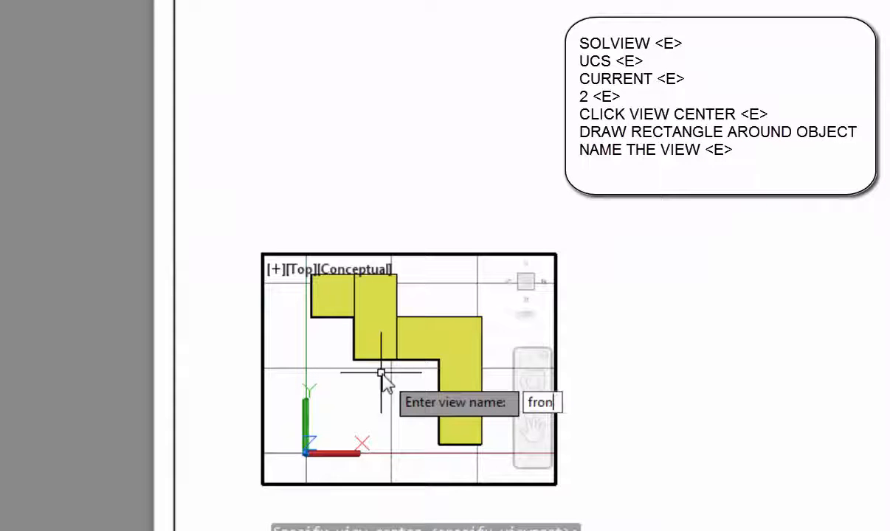
key(Return)
Project an Ortho view from the midpoint of the front viewport's upper edge and place it directly above that viewport
scroll(328, 377, down, 2)
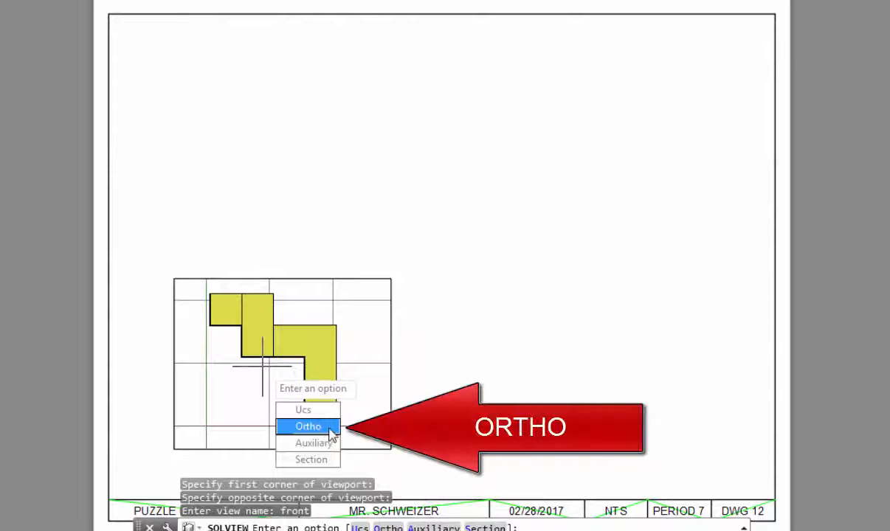
click(332, 435)
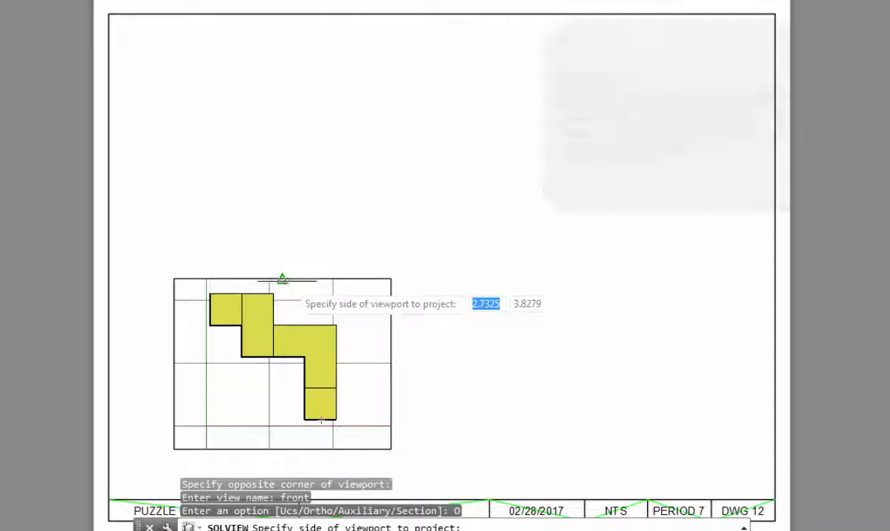
click(282, 279)
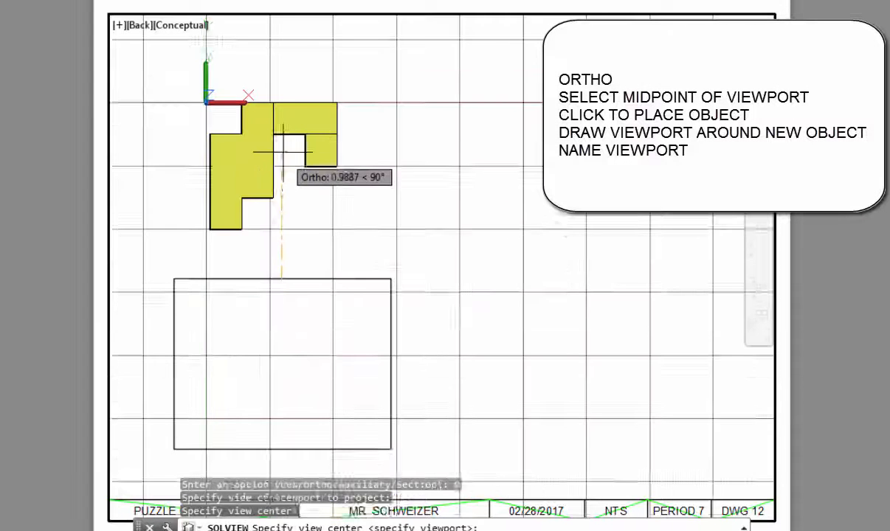
click(283, 135)
click(282, 143)
click(282, 147)
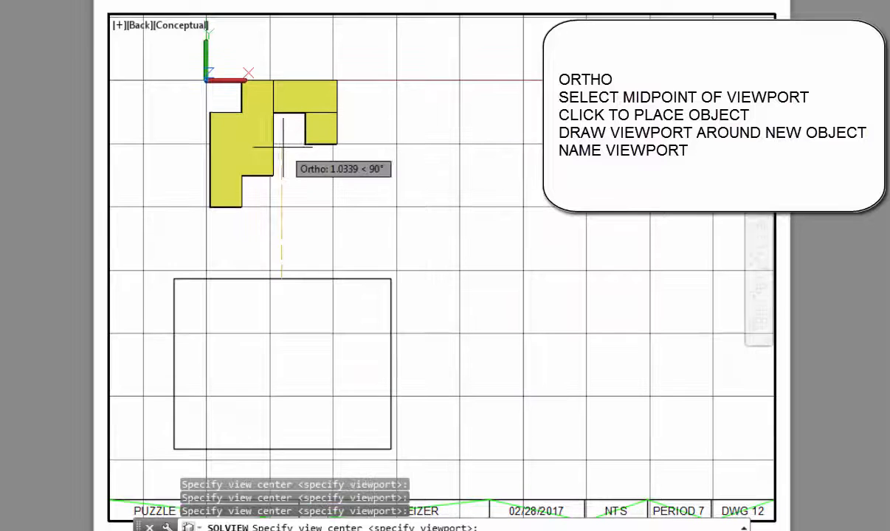
key(Return)
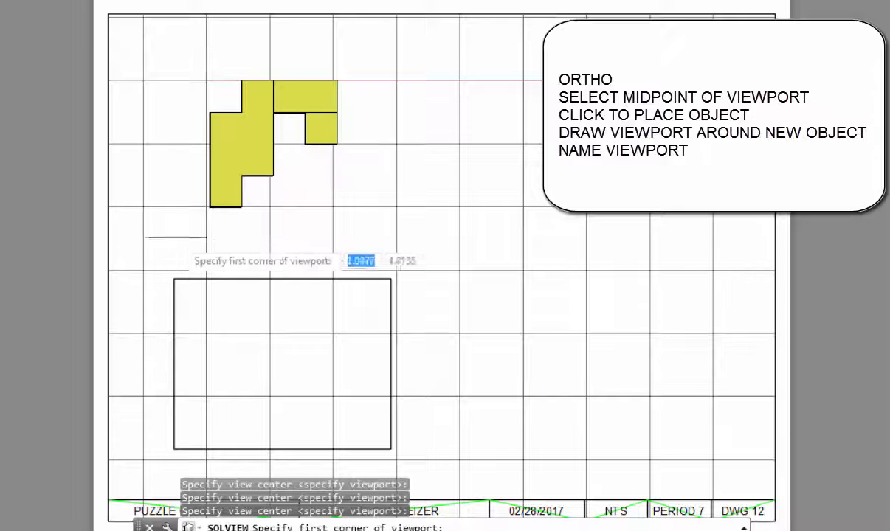
Frame the projected view above with a viewport as wide as the front one and name it top
click(174, 234)
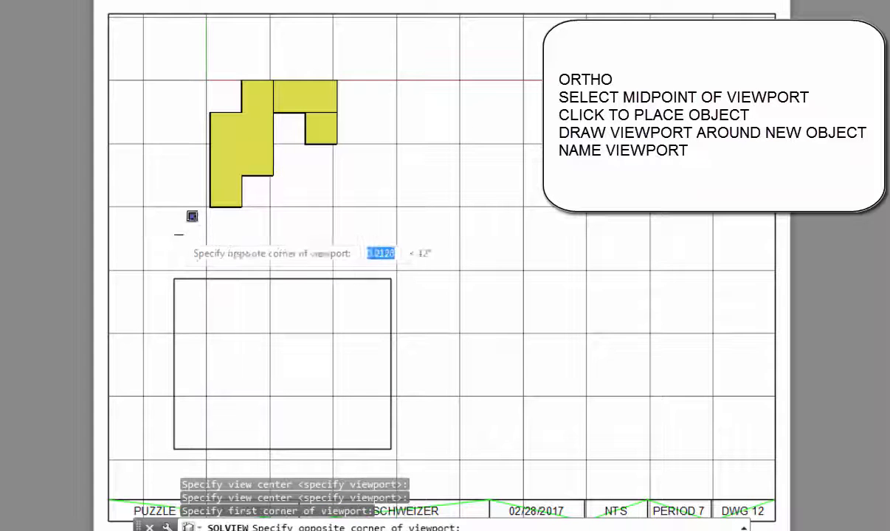
click(391, 59)
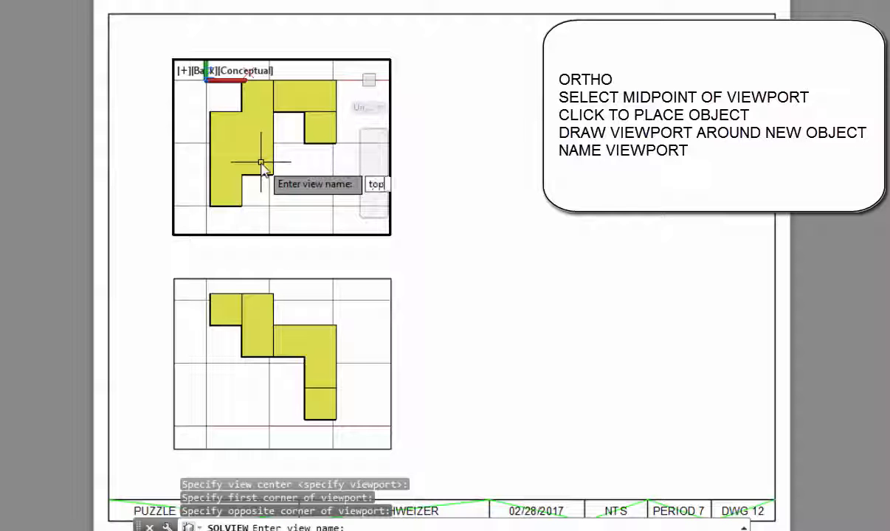
key(Return)
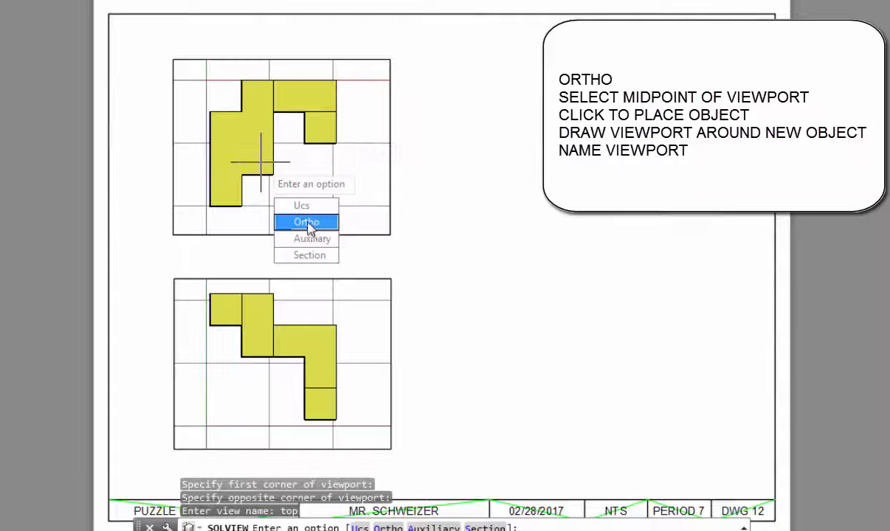
Project an Ortho view from the midpoint of the front viewport's right edge and place it to the right of that viewport
click(306, 223)
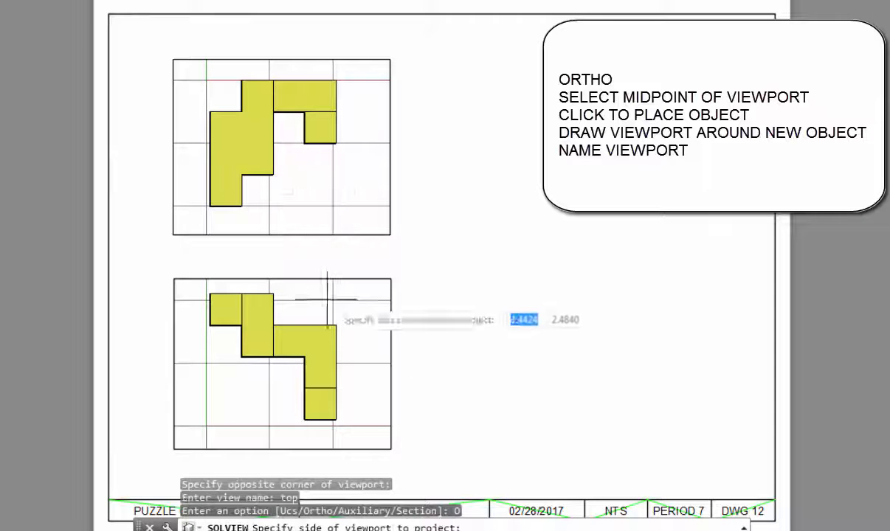
click(391, 364)
click(561, 364)
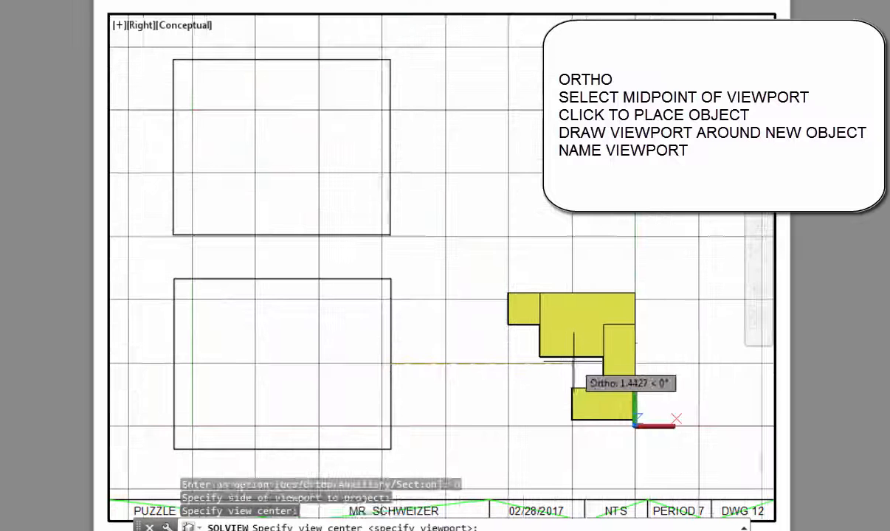
click(580, 363)
click(574, 363)
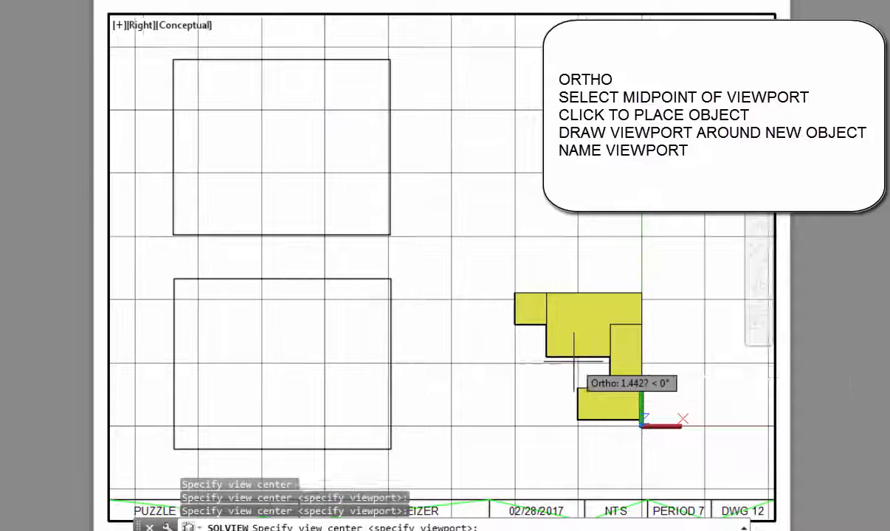
key(Return)
Frame the side view with a viewport whose upper edge aligns with the front viewport, name it right, and finish SOLVIEW
click(467, 279)
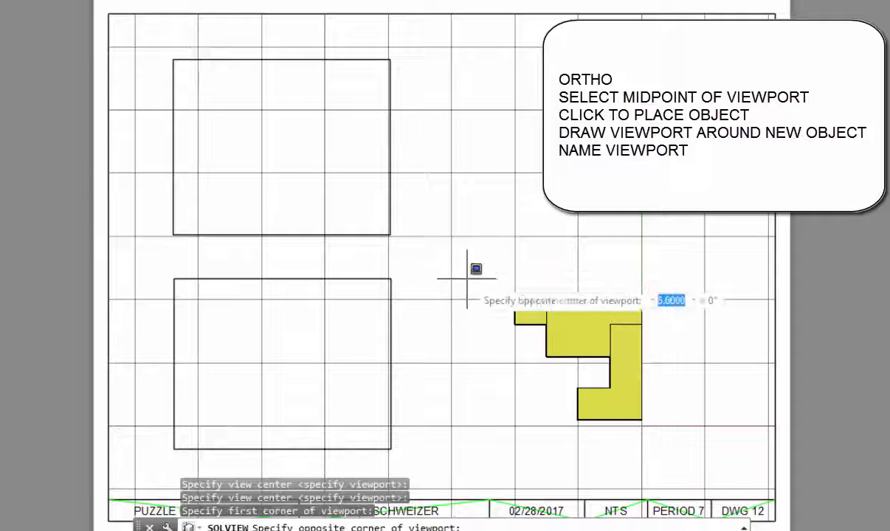
click(686, 457)
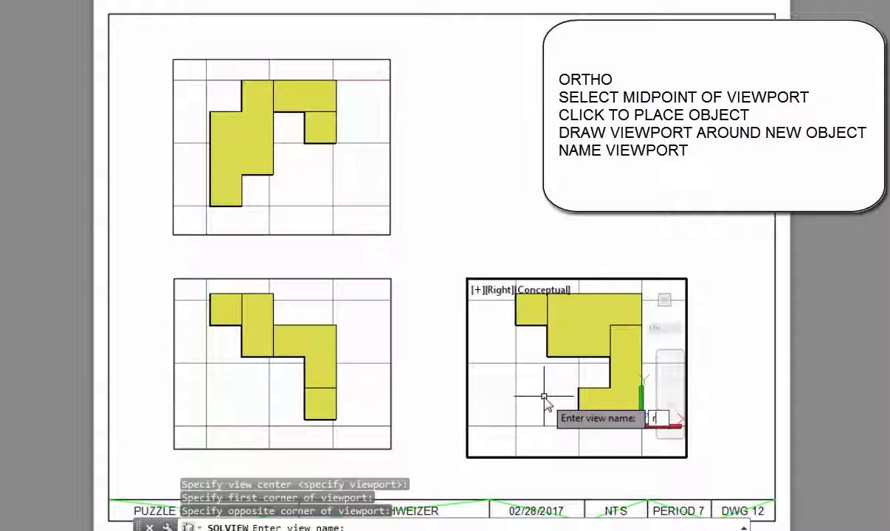
text(right)
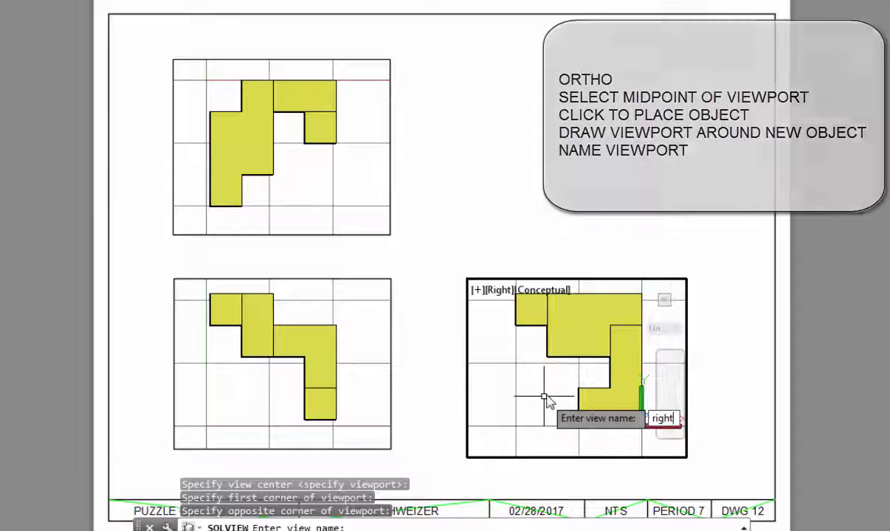
key(Return)
key(Return)
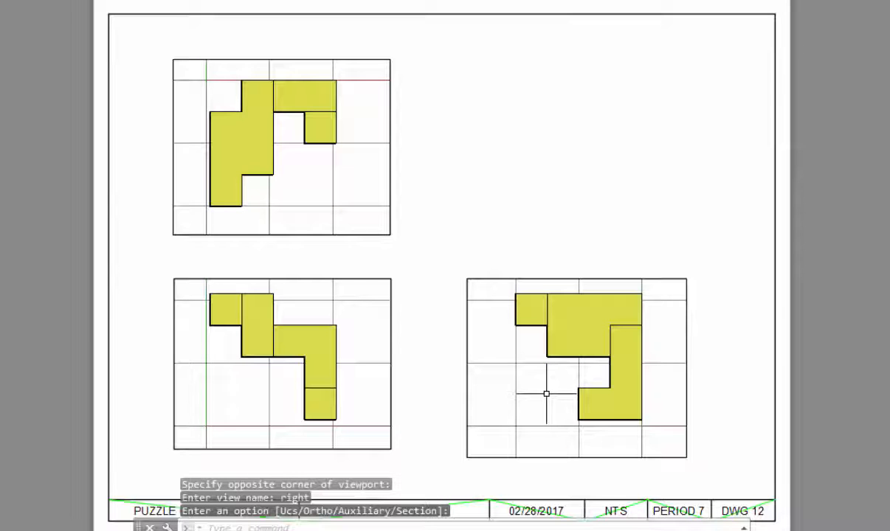
Turn off the grid in the right, front and top viewports, and return to paper space
double_click(520, 392)
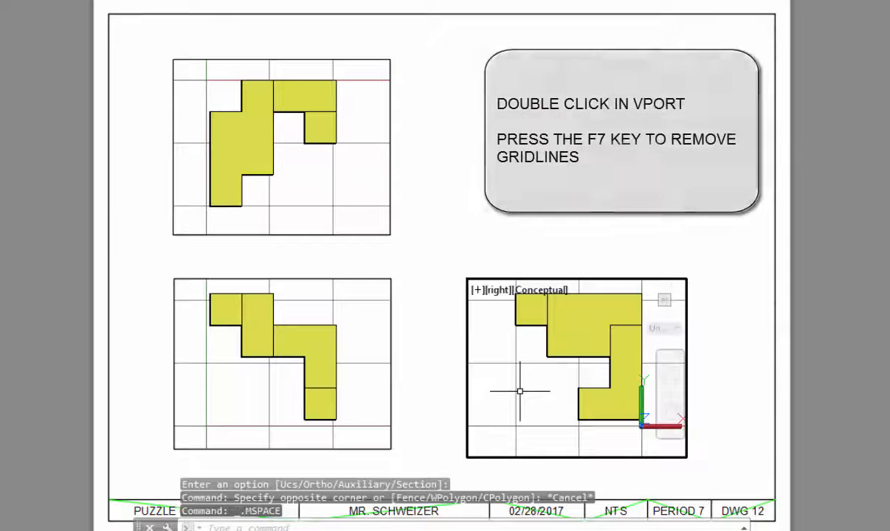
key(F7)
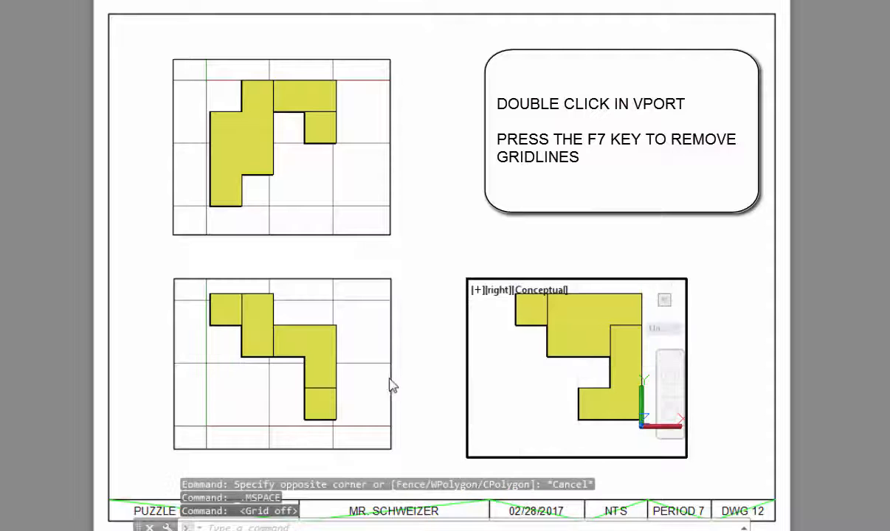
click(365, 375)
key(F7)
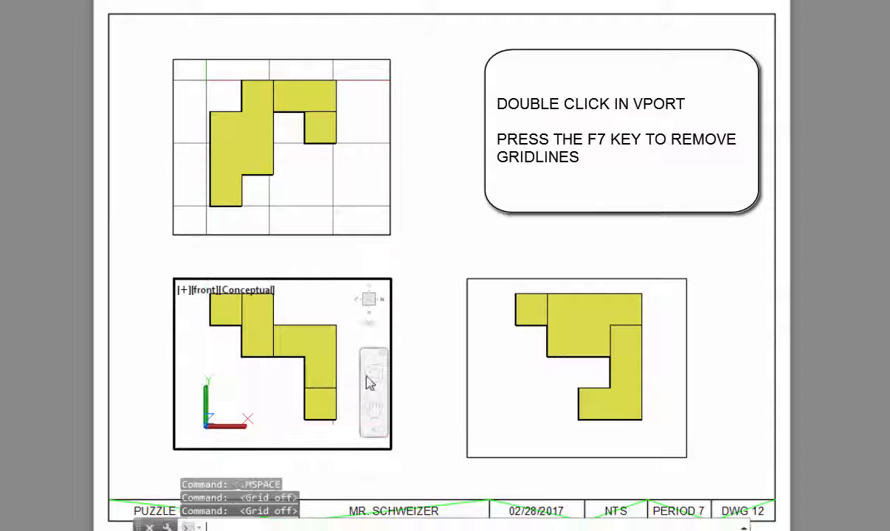
click(355, 180)
key(F7)
double_click(504, 178)
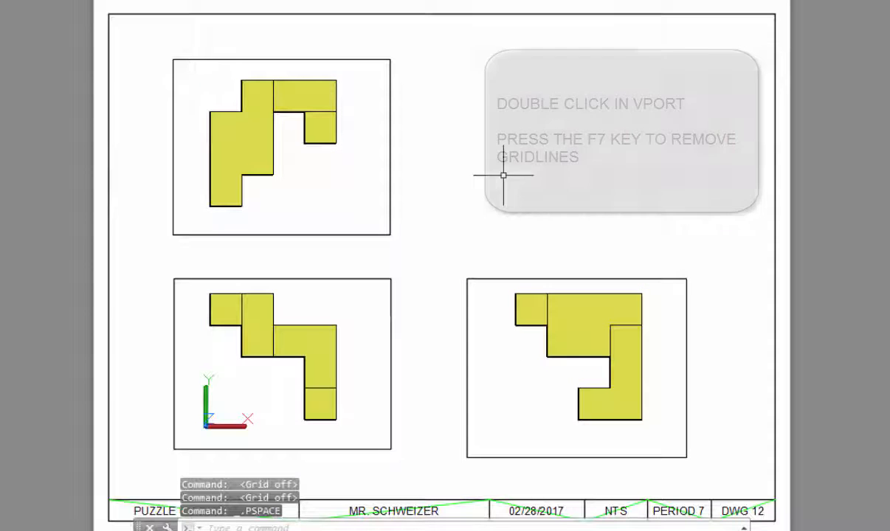
key(Escape)
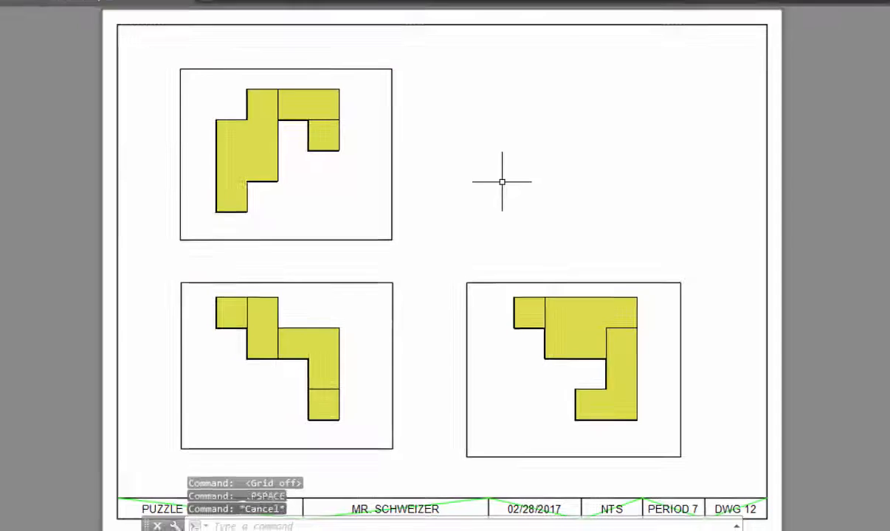
Change the drawing title in the title block to PUZZLE CUBE OBJECT 3
scroll(702, 255, down, 2)
middle_drag(702, 256, 611, 211)
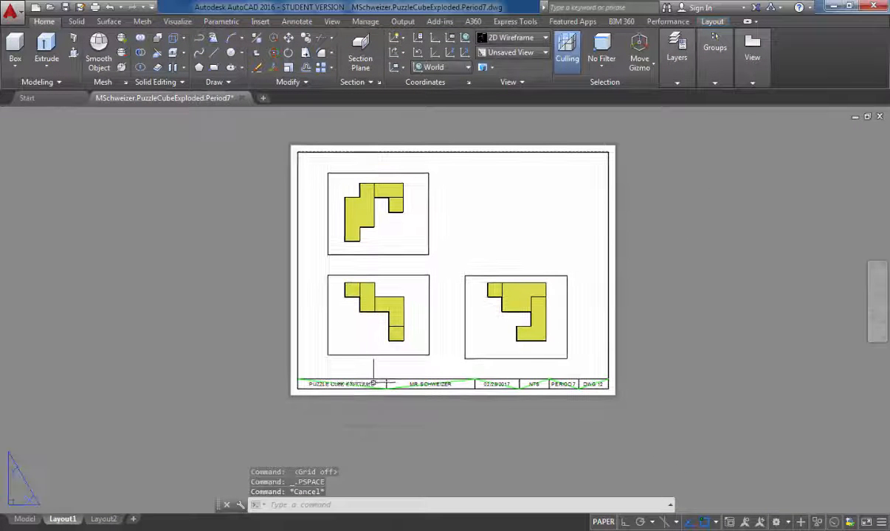
scroll(372, 383, up, 2)
middle_drag(369, 365, 342, 377)
scroll(332, 377, up, 2)
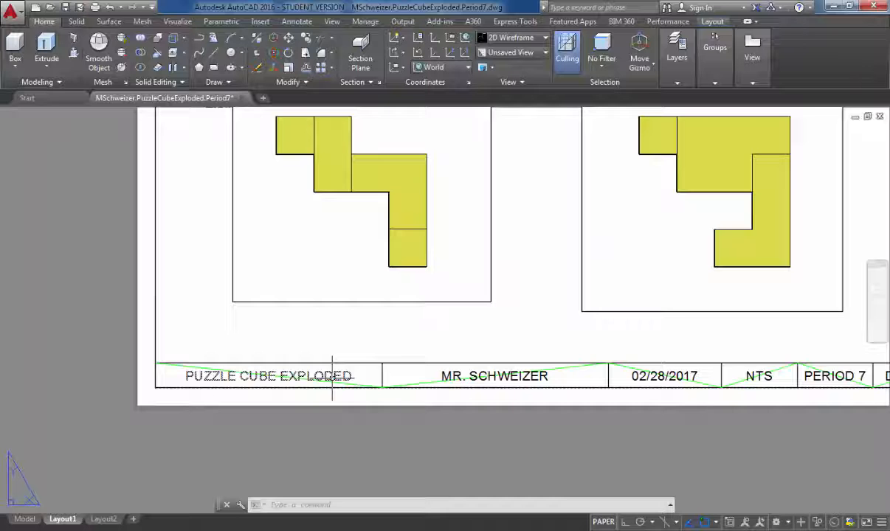
double_click(338, 372)
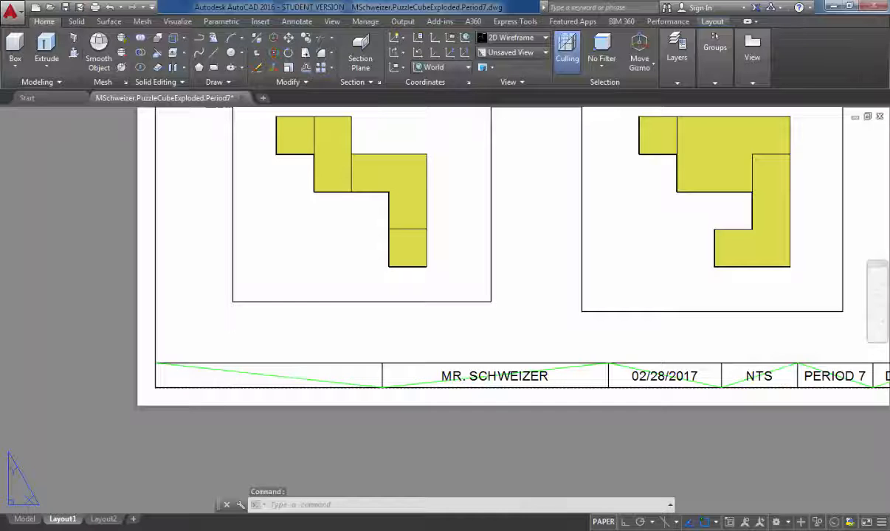
click(351, 376)
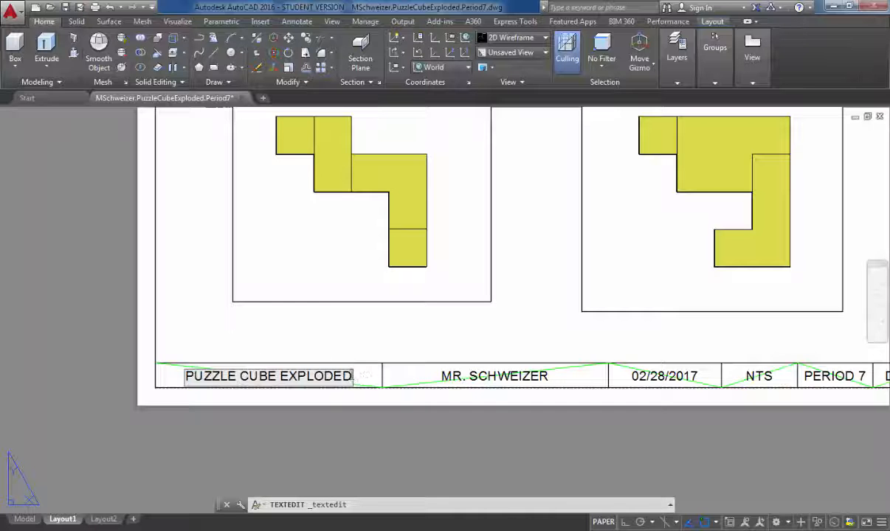
key(BackSpace)
key(BackSpace)
key(BackSpace)
key(BackSpace)
key(BackSpace)
key(BackSpace)
key(BackSpace)
key(BackSpace)
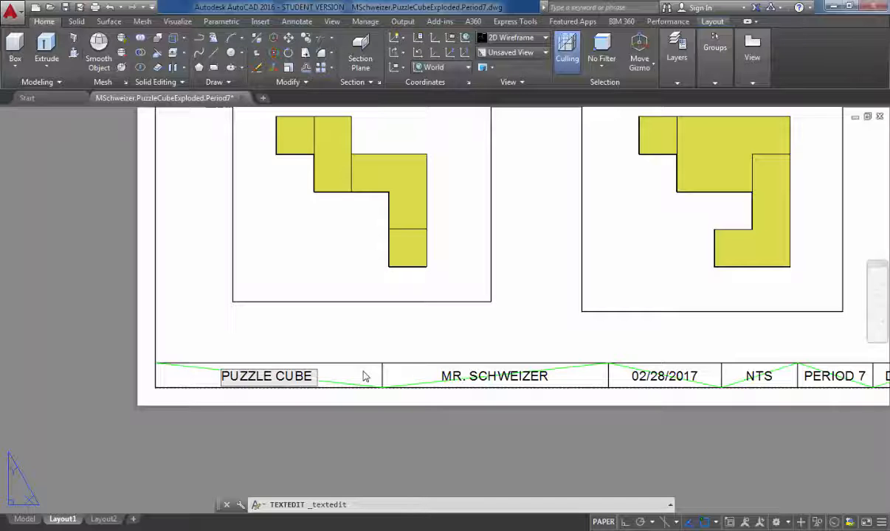
text(OBJECT)
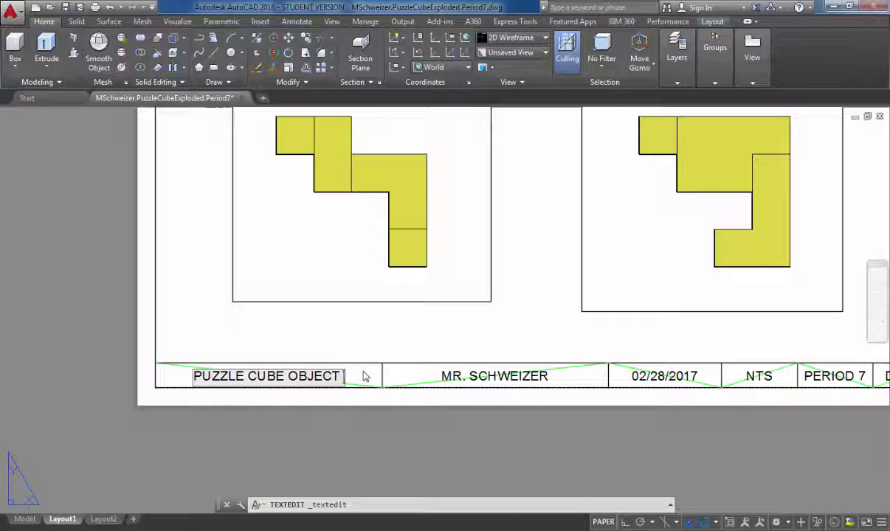
text( 3)
click(363, 377)
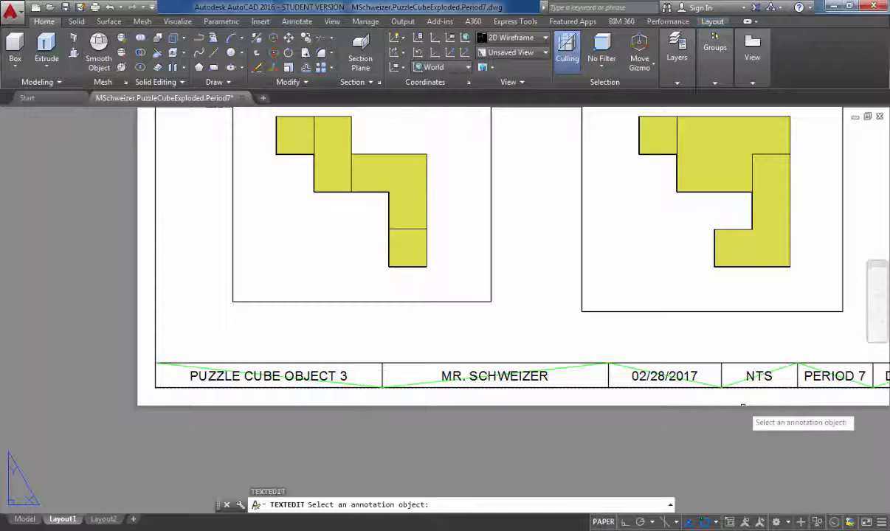
Replace the NTS scale entry in the title block with 2:1 and finish the text editing
middle_drag(741, 398, 579, 396)
click(610, 369)
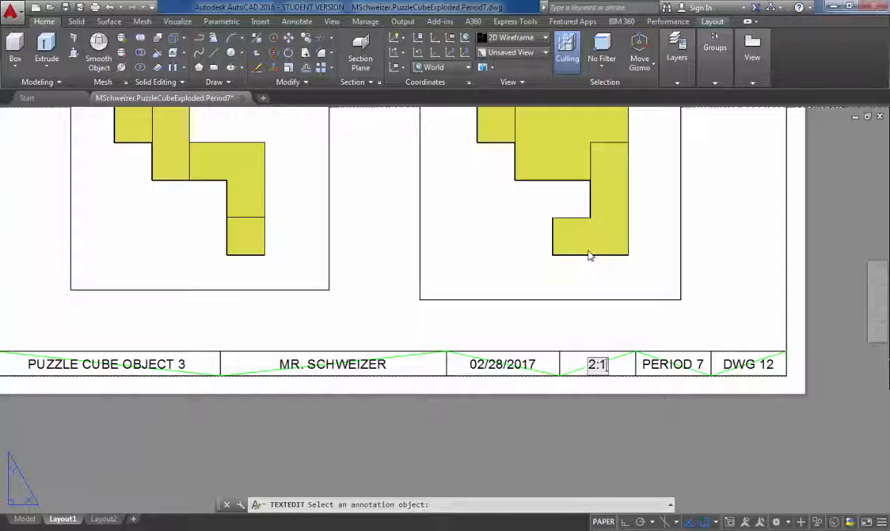
key(Return)
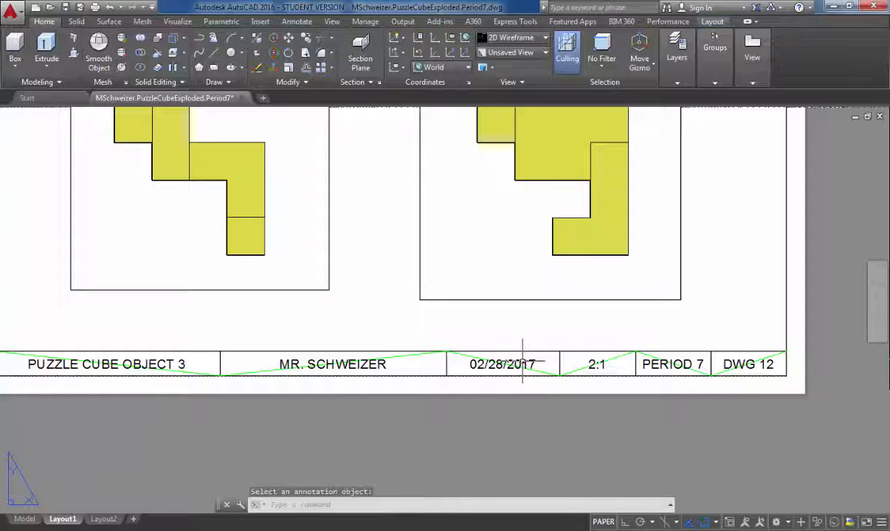
Set the date in the title block to 03/01/2017
double_click(498, 366)
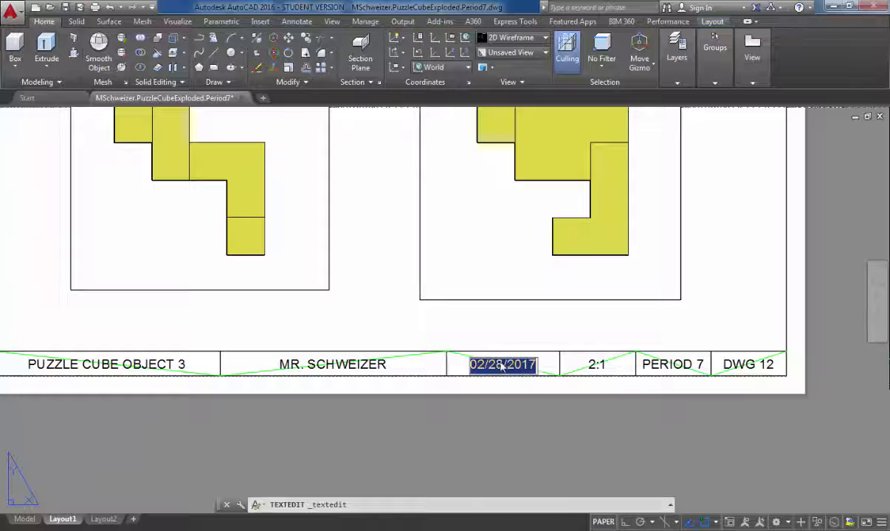
key(BackSpace)
key(BackSpace)
key(BackSpace)
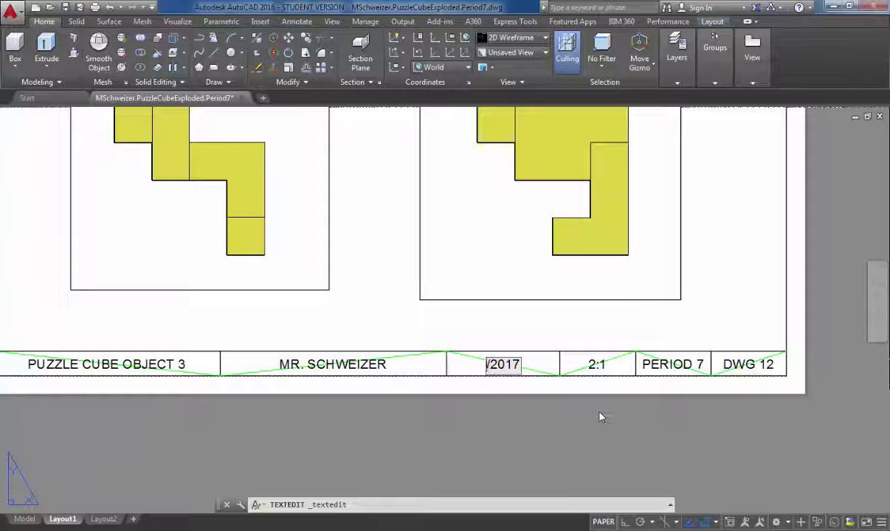
text(03/01)
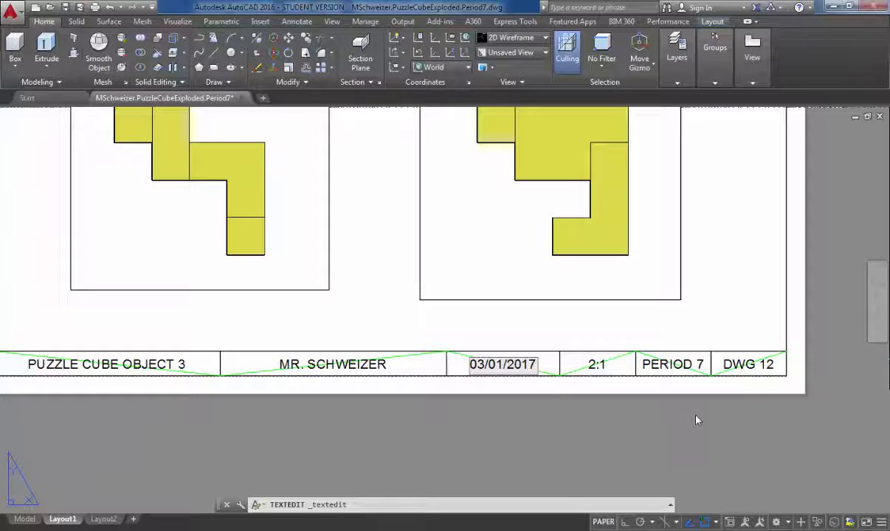
click(714, 388)
Change the drawing number in the title block to DWG 13
double_click(767, 363)
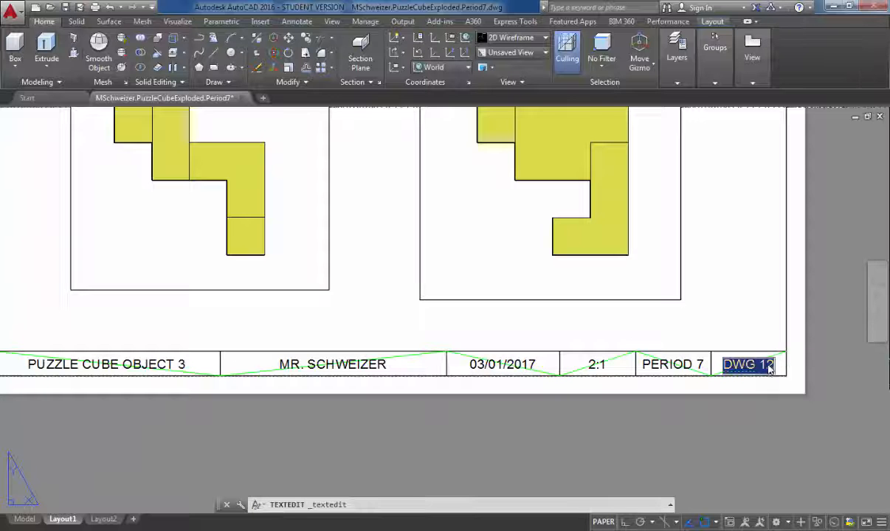
key(End)
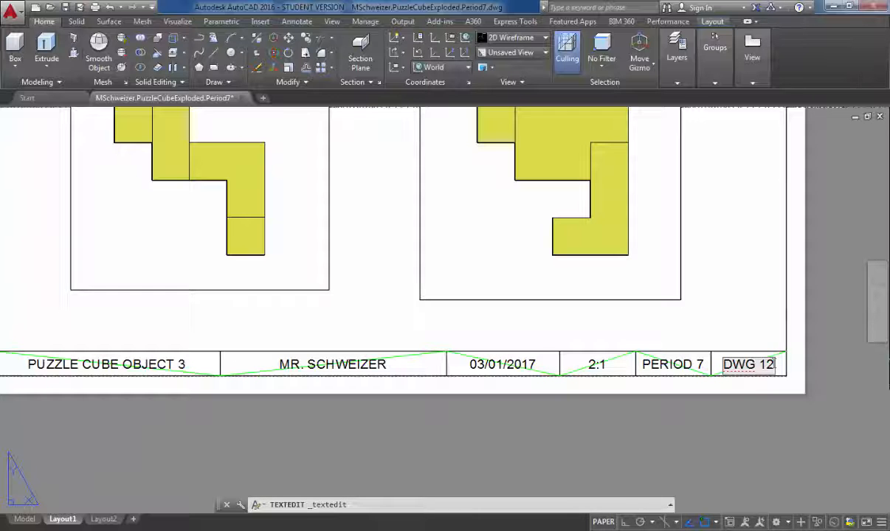
text(3)
key(Return)
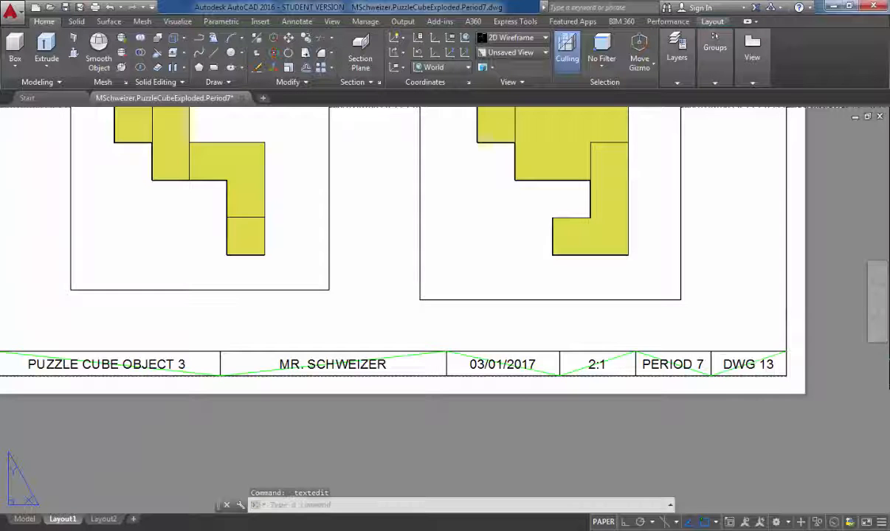
Turn off the VPORTS layer to hide the viewport frames around the three views
scroll(516, 393, down, 5)
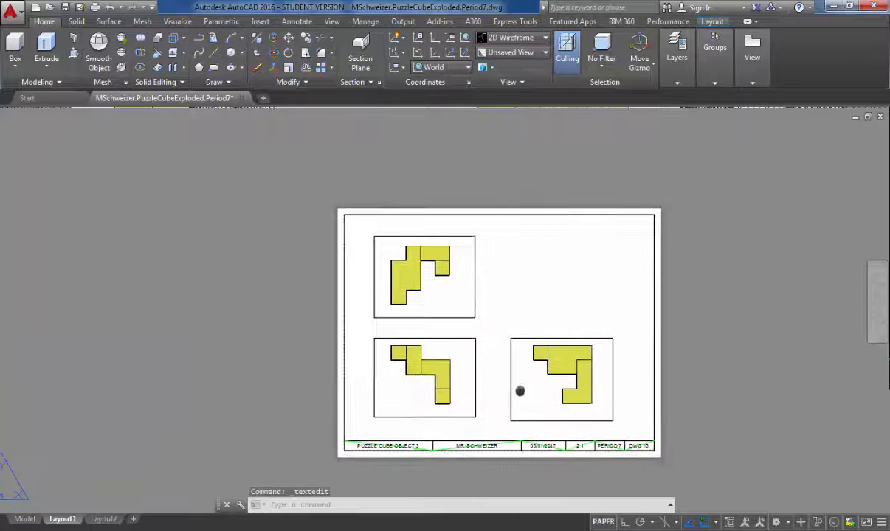
middle_drag(520, 391, 508, 380)
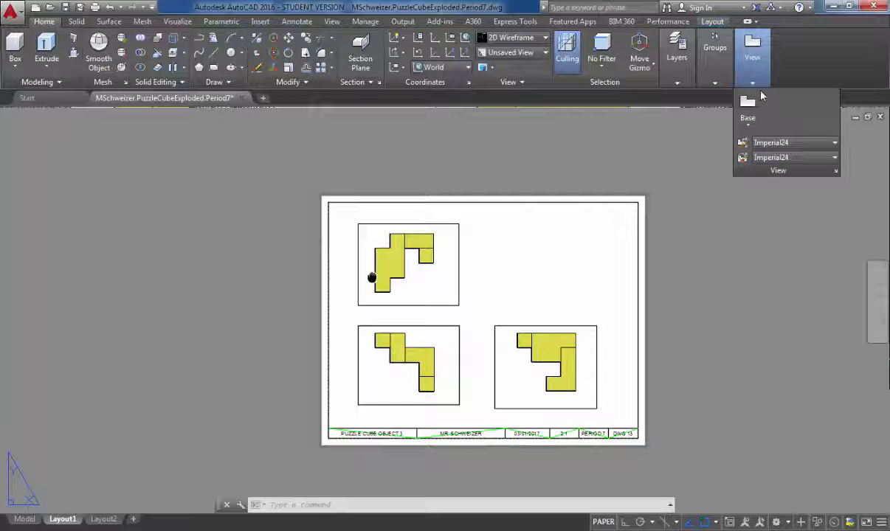
mouse_move(678, 65)
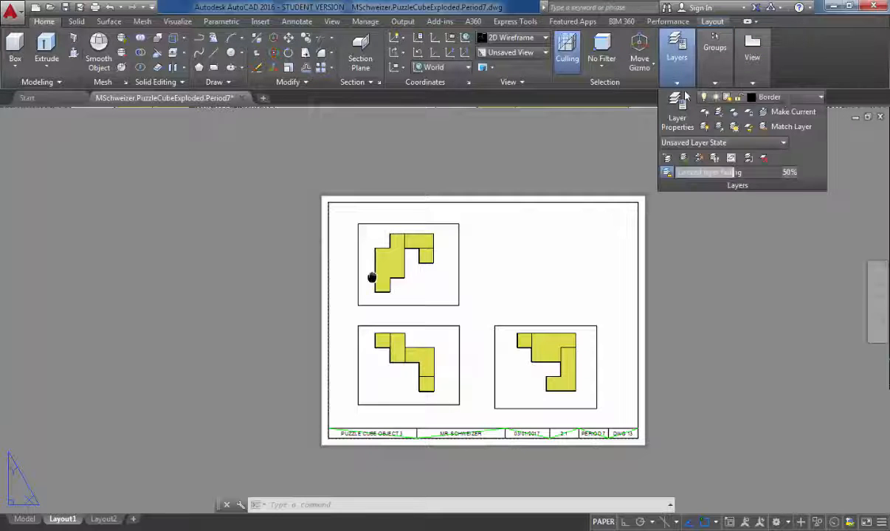
click(780, 98)
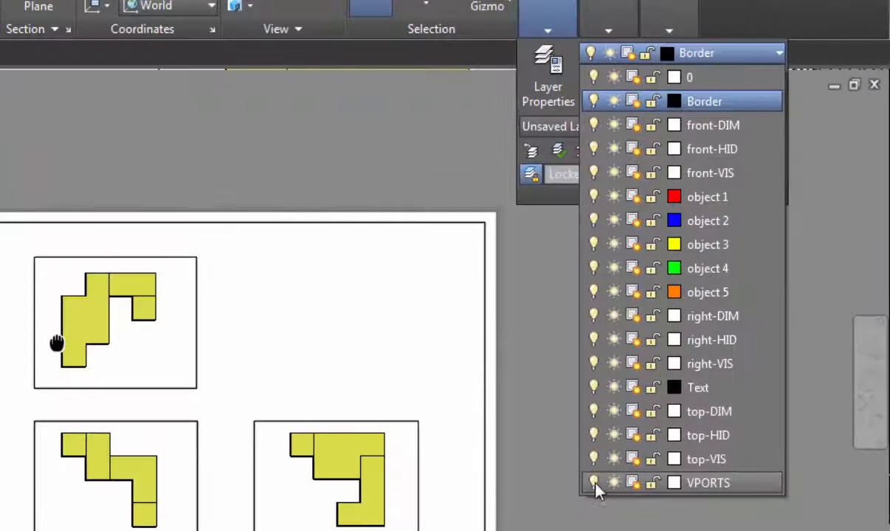
click(594, 483)
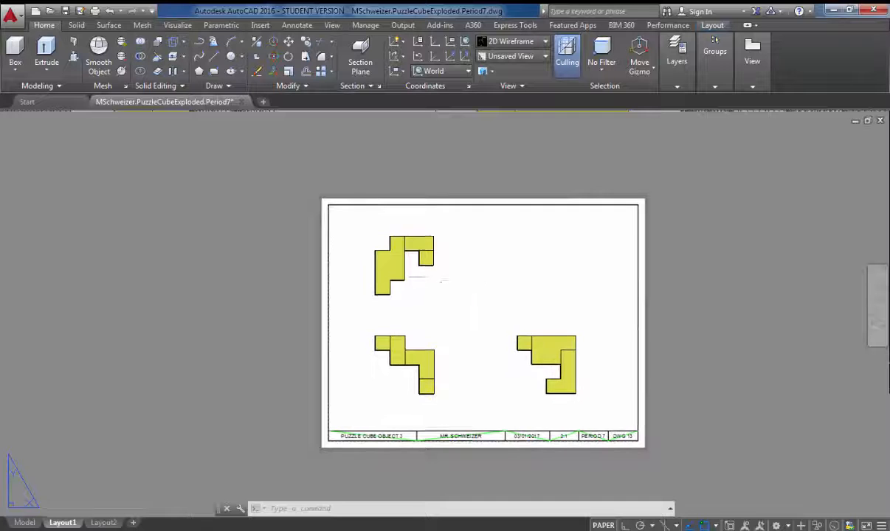
scroll(510, 274, up, 3)
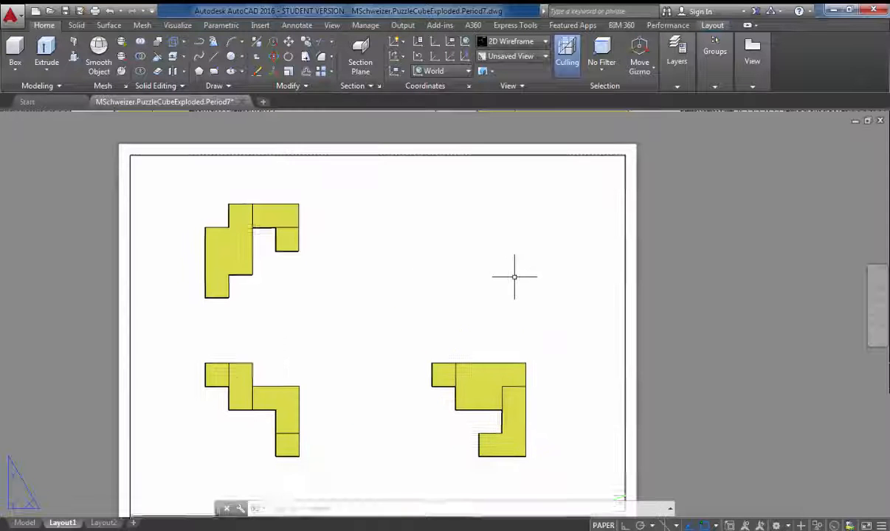
middle_drag(529, 242, 554, 245)
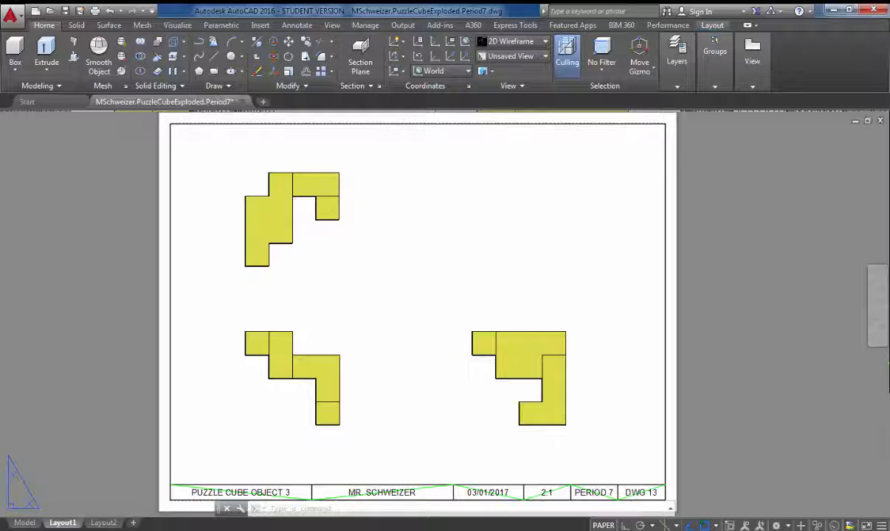
Save the drawing as a new file in the PUZZLE CUBE folder, replacing Exploded with Object3 in the file name
click(11, 15)
click(44, 164)
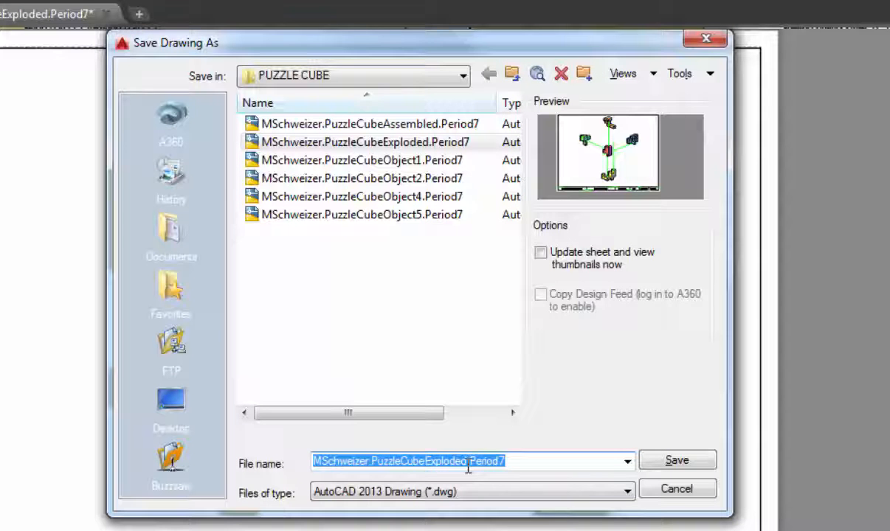
click(468, 462)
key(BackSpace)
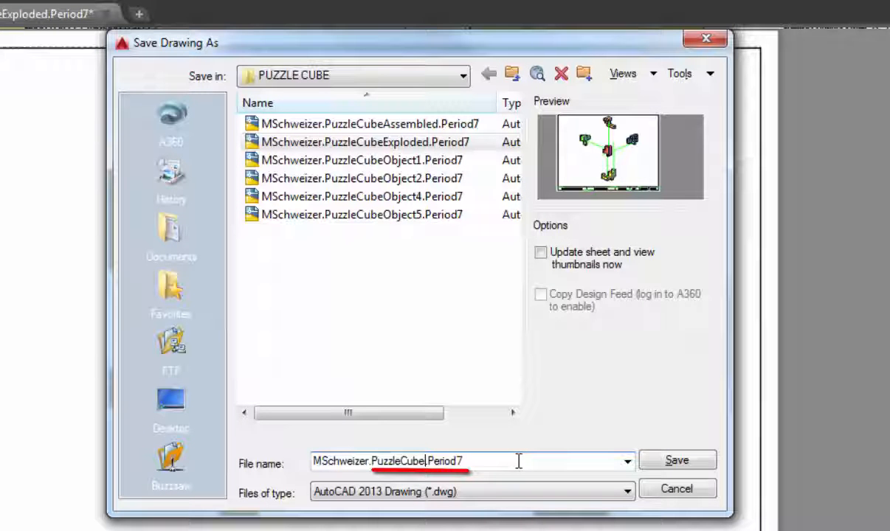
text(Object)
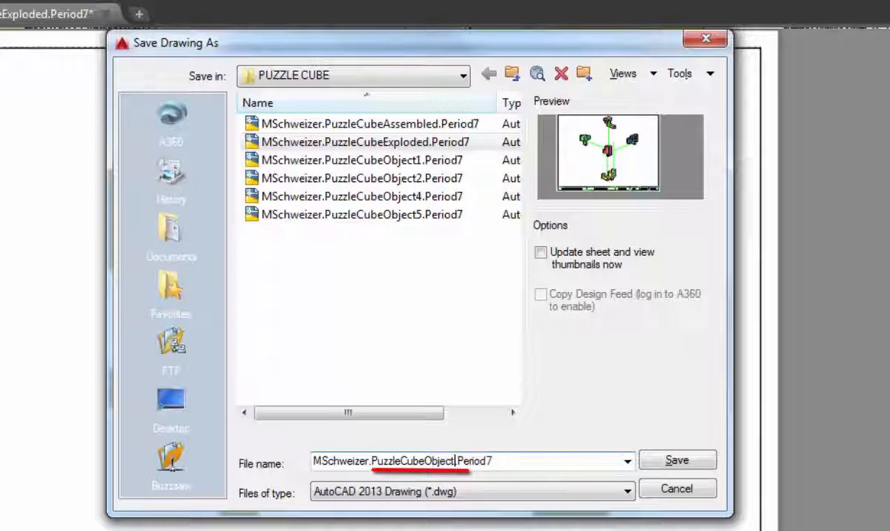
text(3)
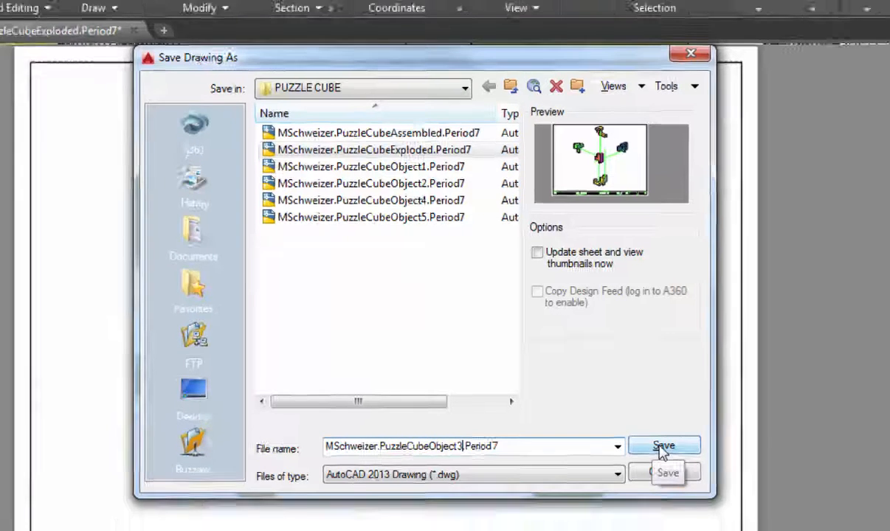
click(674, 462)
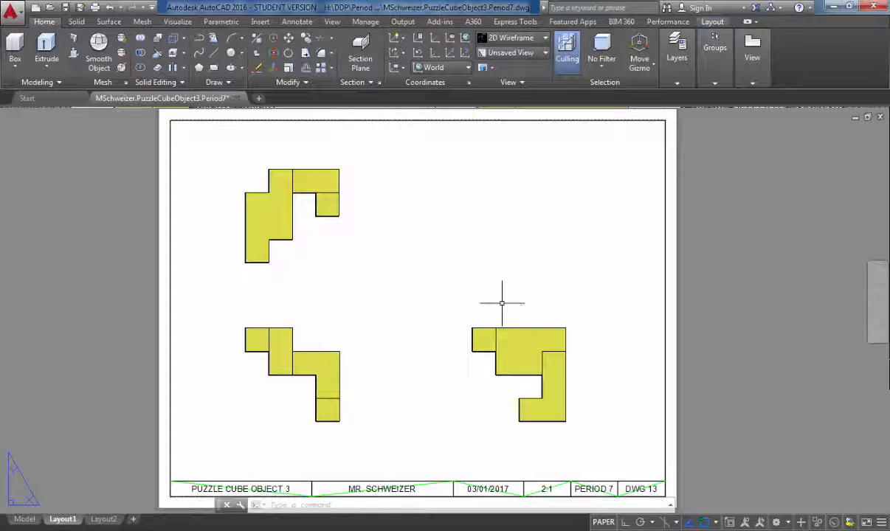
Make the Dimension layer the current layer
scroll(507, 291, down, 3)
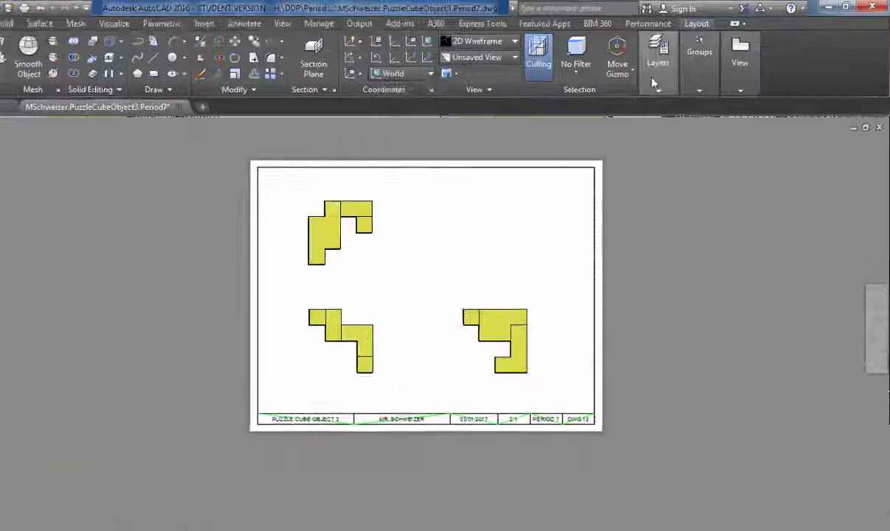
click(677, 53)
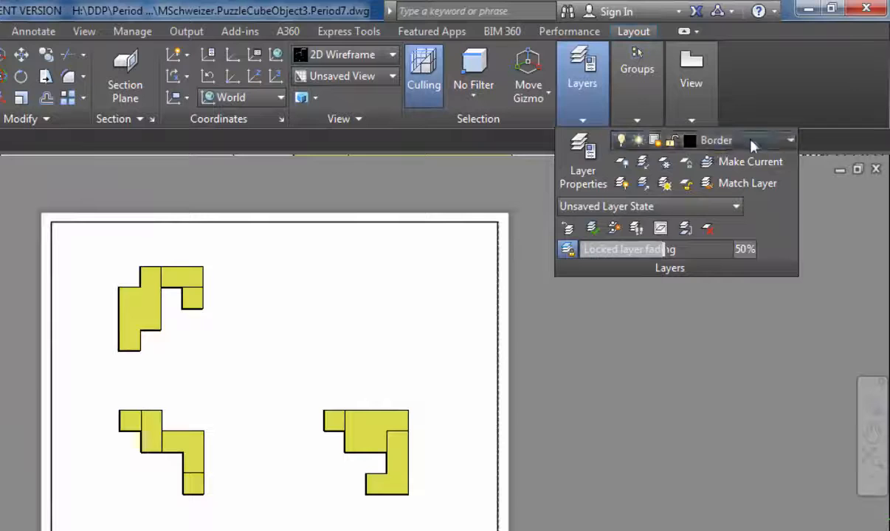
click(751, 141)
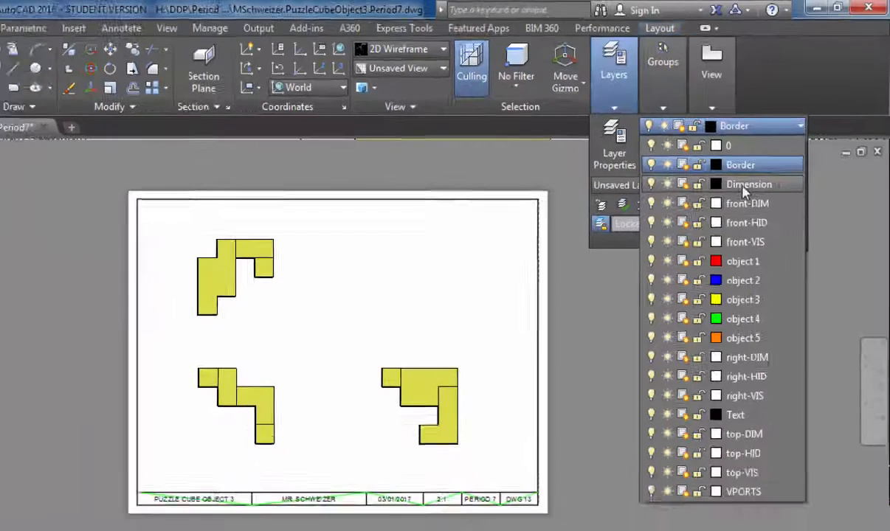
click(746, 184)
Add a horizontal linear dimension along the upper edge of the top view and place it above the view
scroll(398, 226, up, 4)
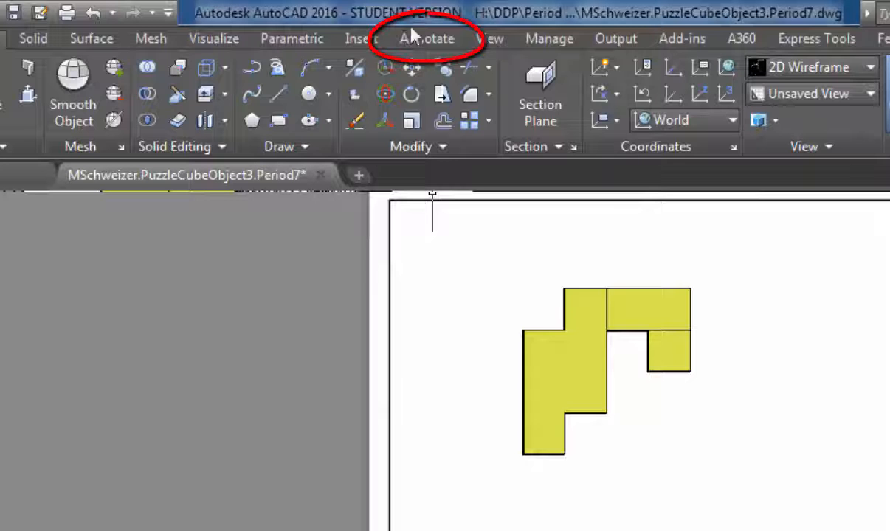
click(427, 39)
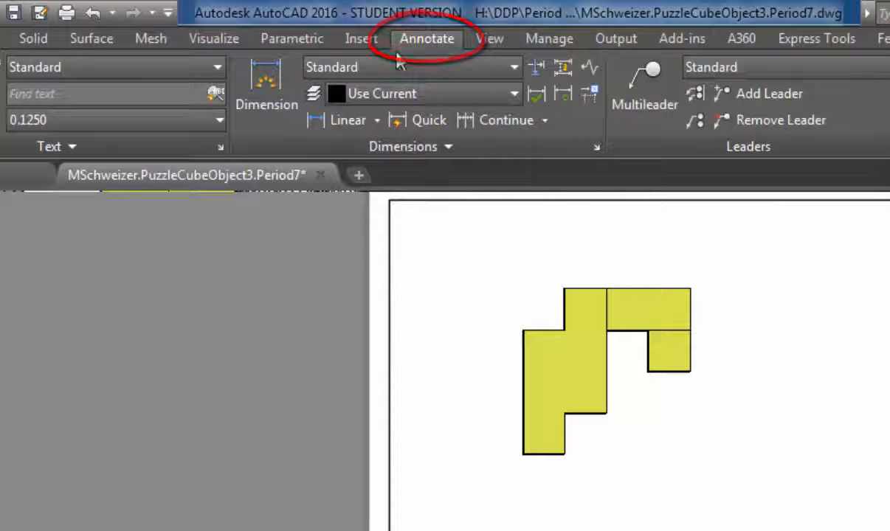
click(338, 121)
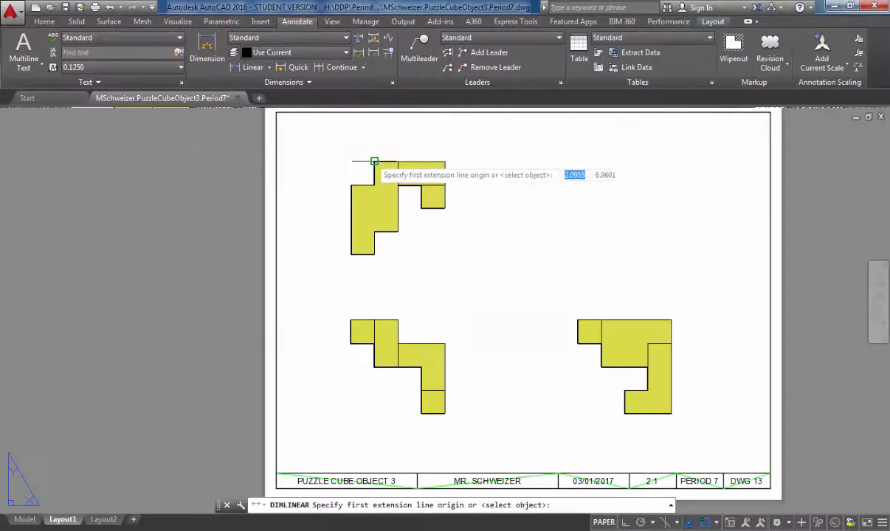
click(374, 161)
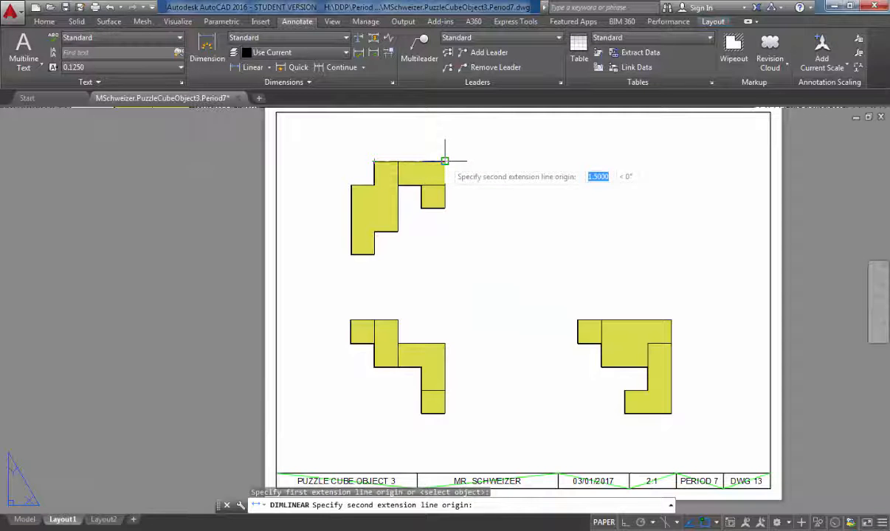
click(445, 160)
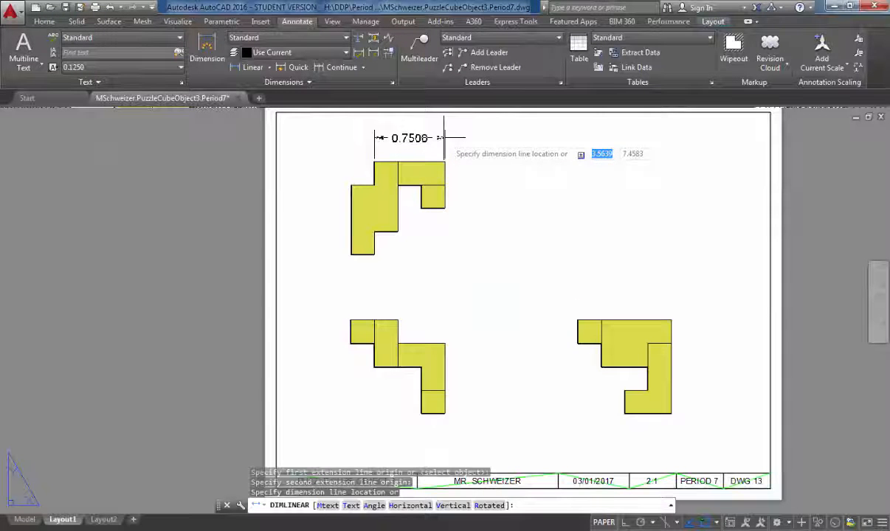
click(440, 138)
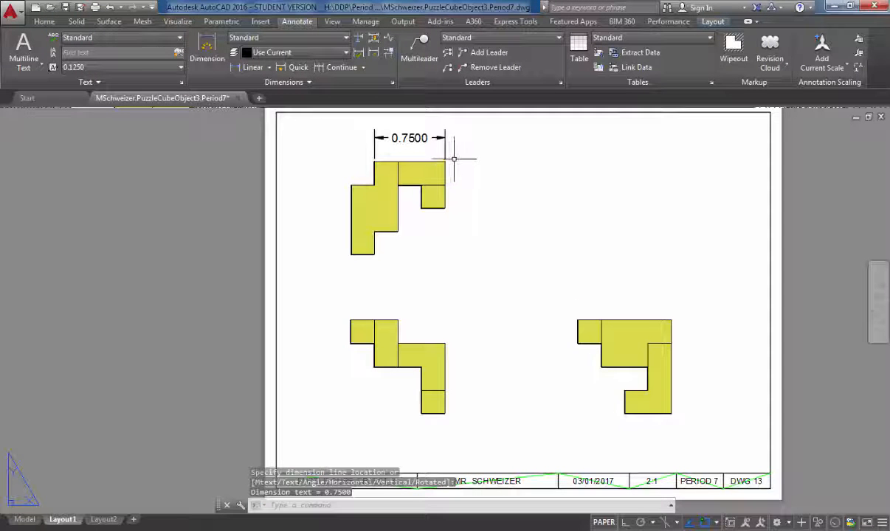
Add a vertical linear dimension from the top view's upper-right corner to the lower-right corner of its small end block, placed beside the view
key(Return)
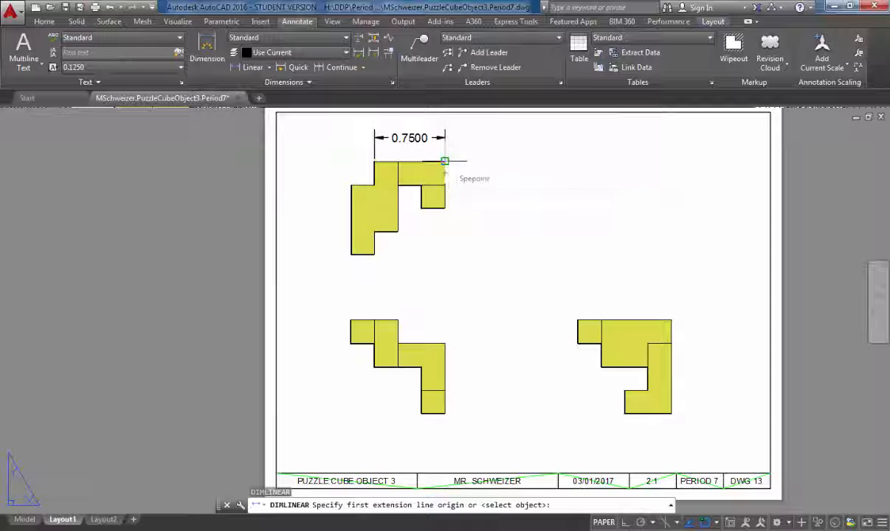
click(445, 184)
click(445, 208)
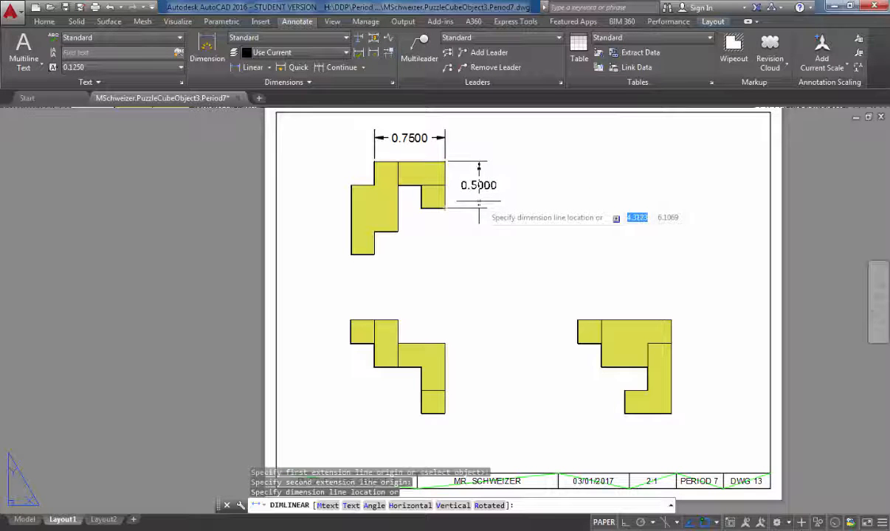
click(479, 202)
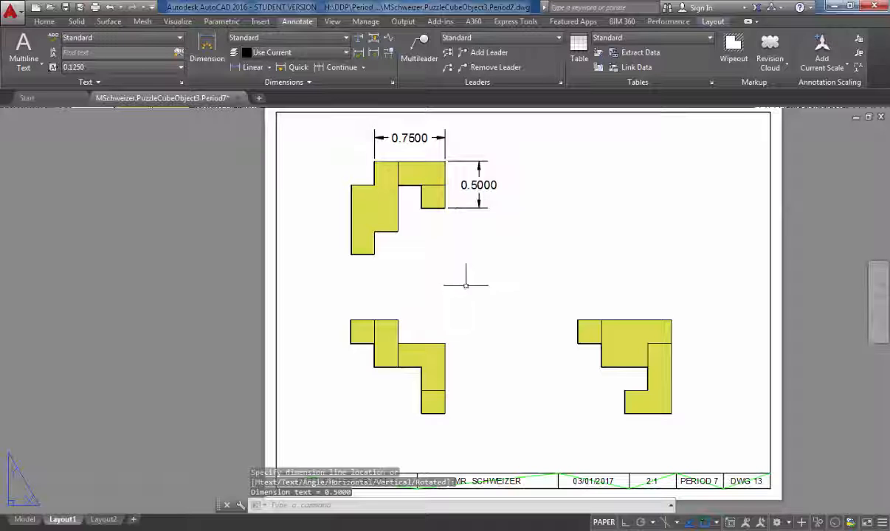
Dimension the front view's upper-left block width above the view and its overall width below the view
key(Return)
click(350, 320)
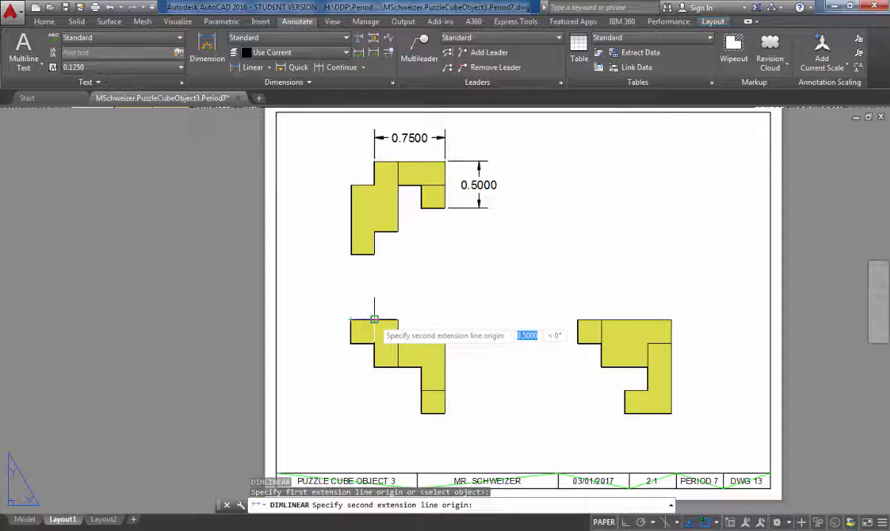
click(374, 320)
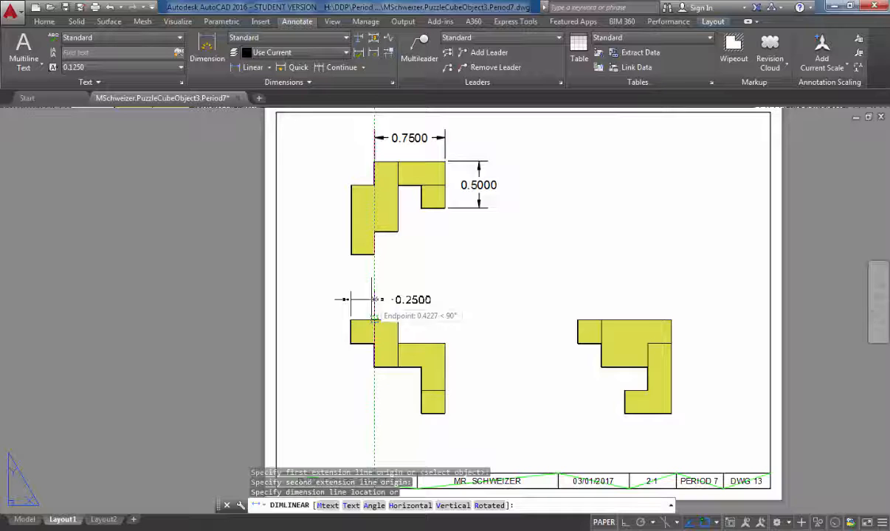
click(373, 300)
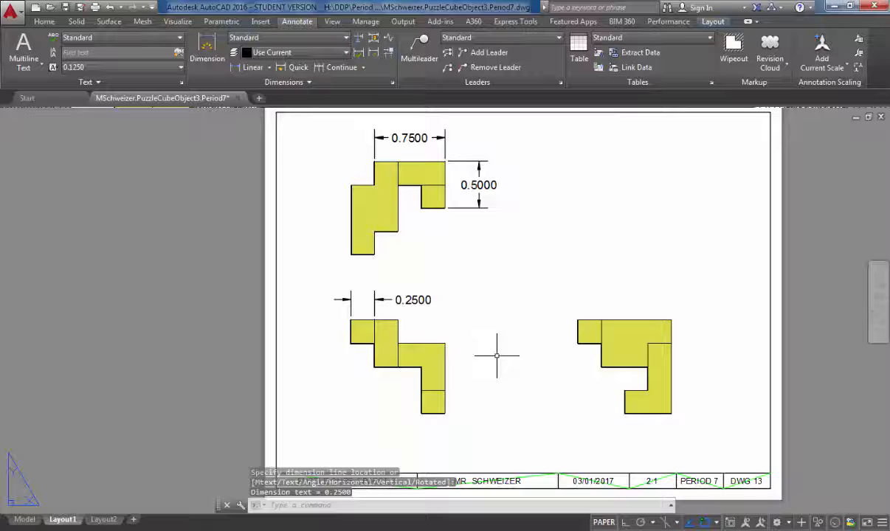
key(Return)
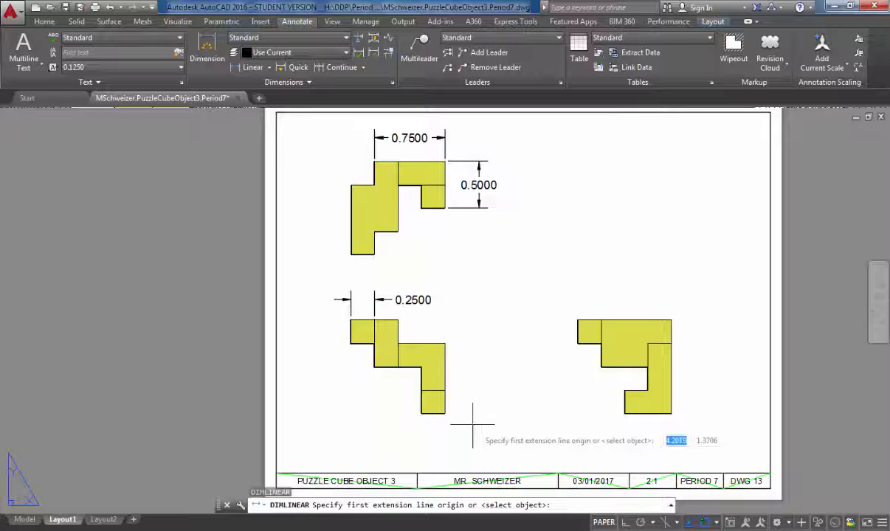
click(445, 414)
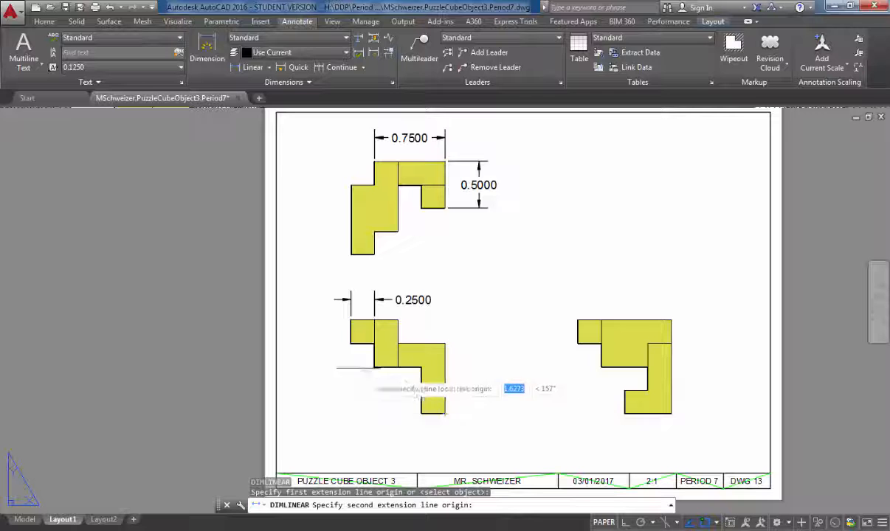
click(351, 343)
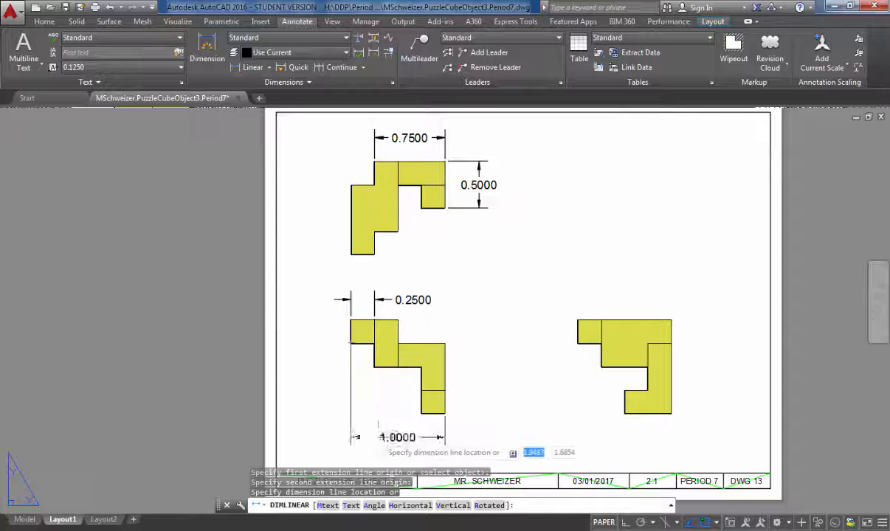
click(377, 441)
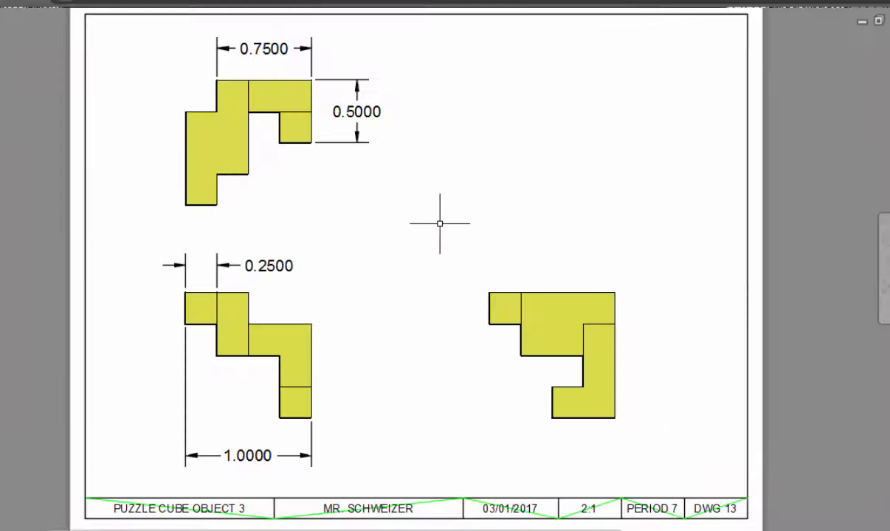
Modify the Standard dimension style so its primary units use the Fractional format
text(dimstyle)
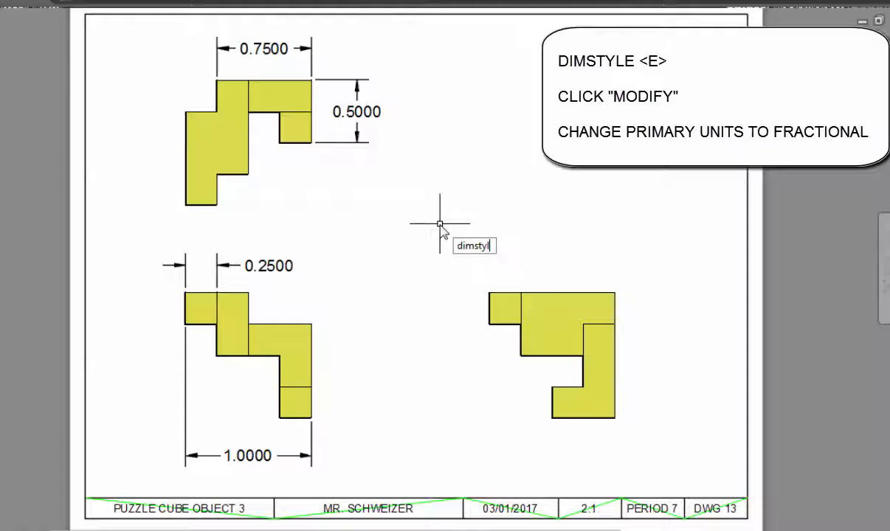
key(Return)
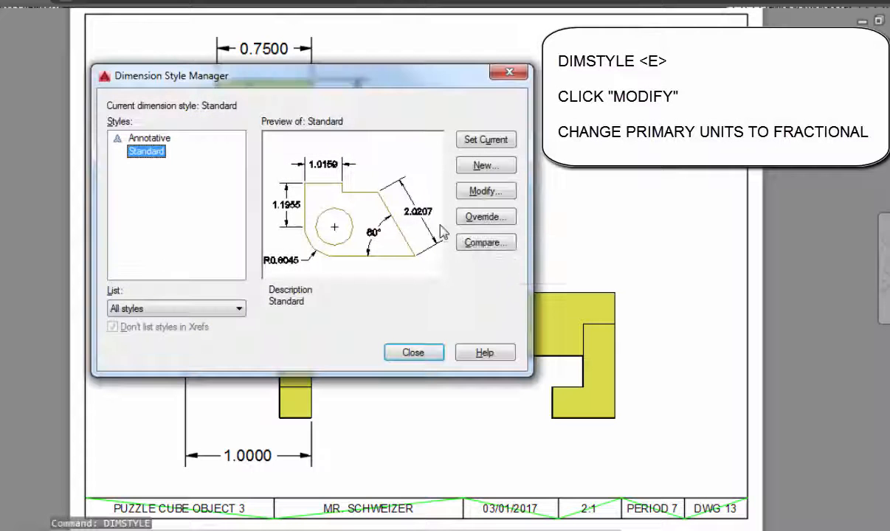
click(471, 189)
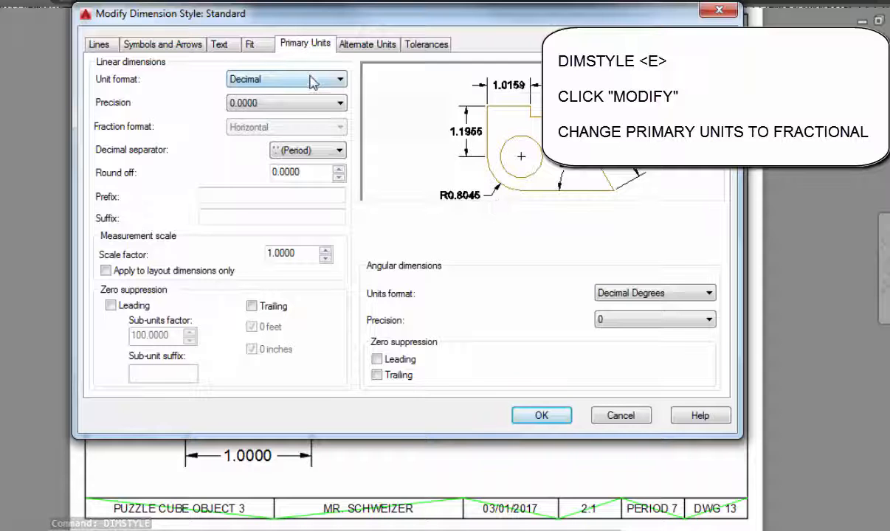
click(312, 82)
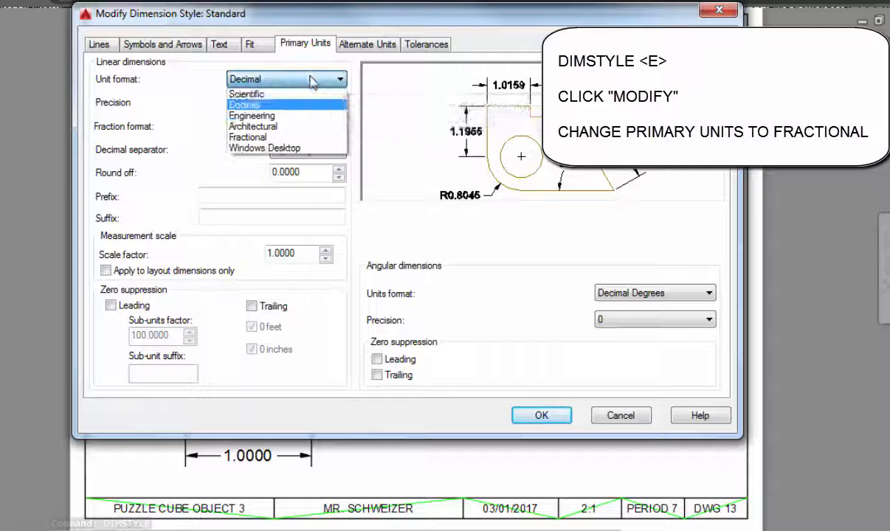
click(255, 137)
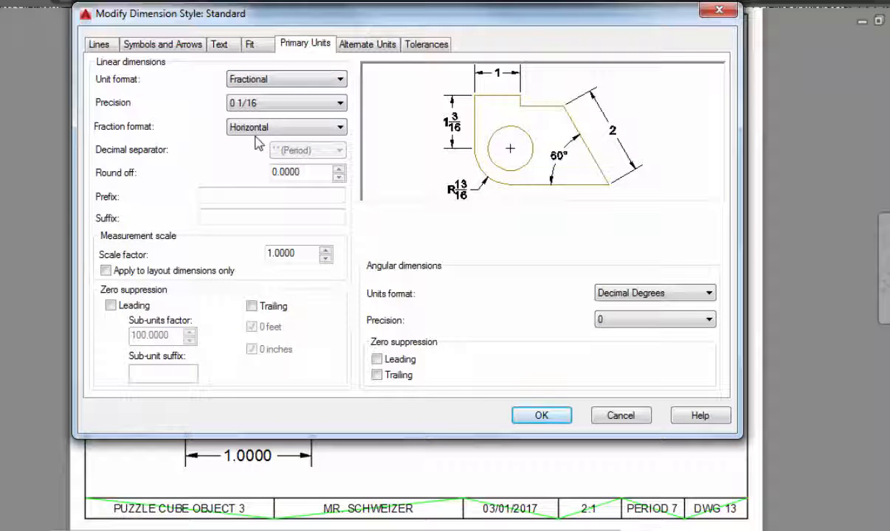
click(543, 416)
click(434, 353)
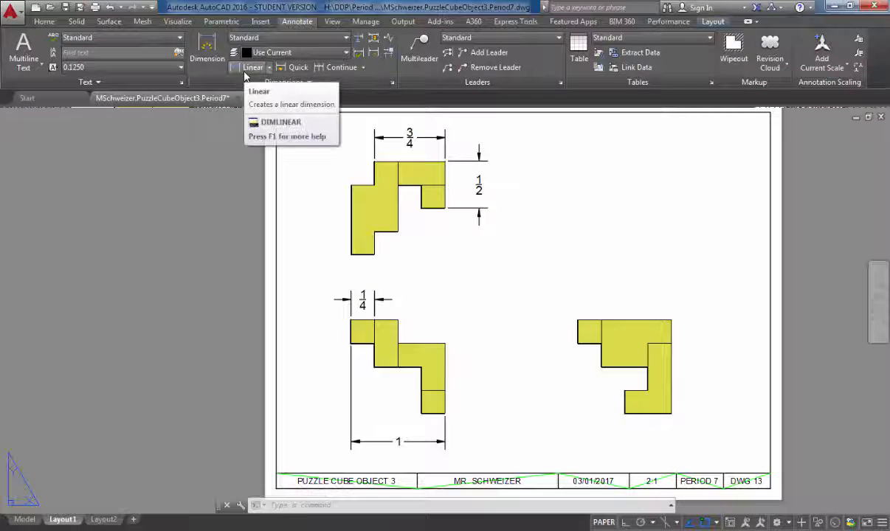
Add a horizontal linear dimension along the bottom edge of the right view and place it below the view
click(244, 71)
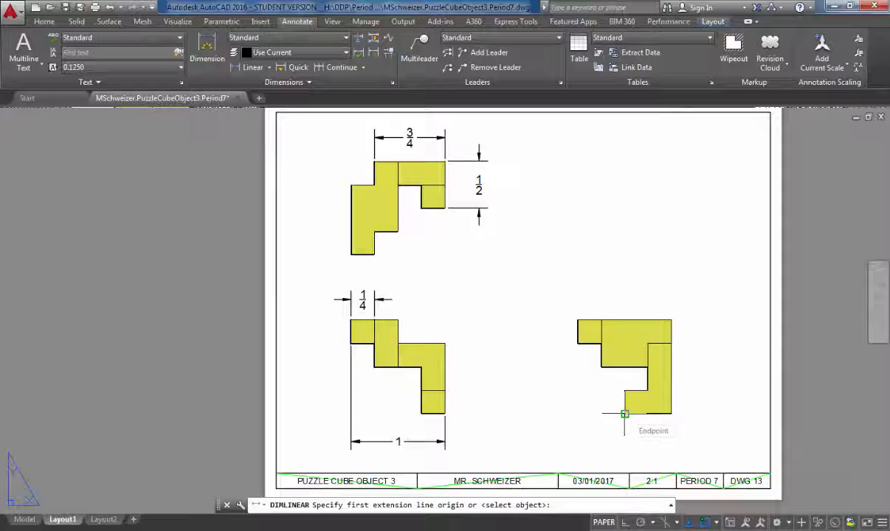
click(625, 414)
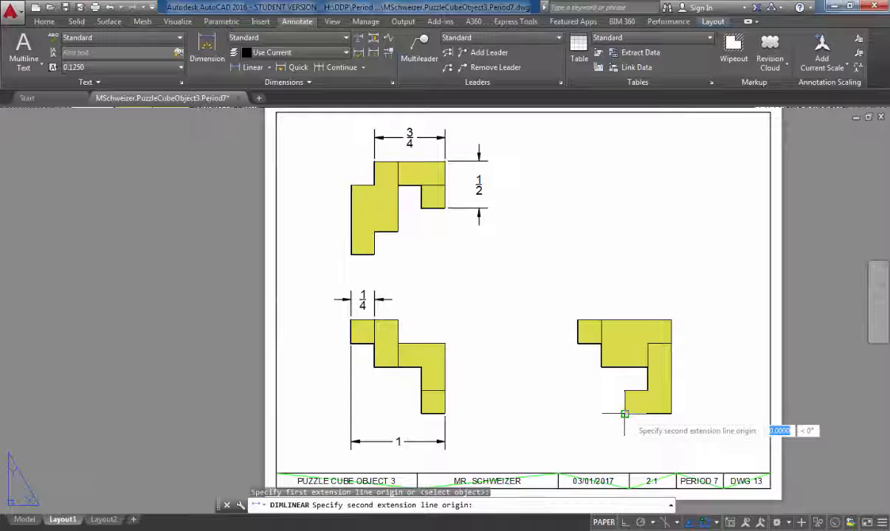
click(671, 414)
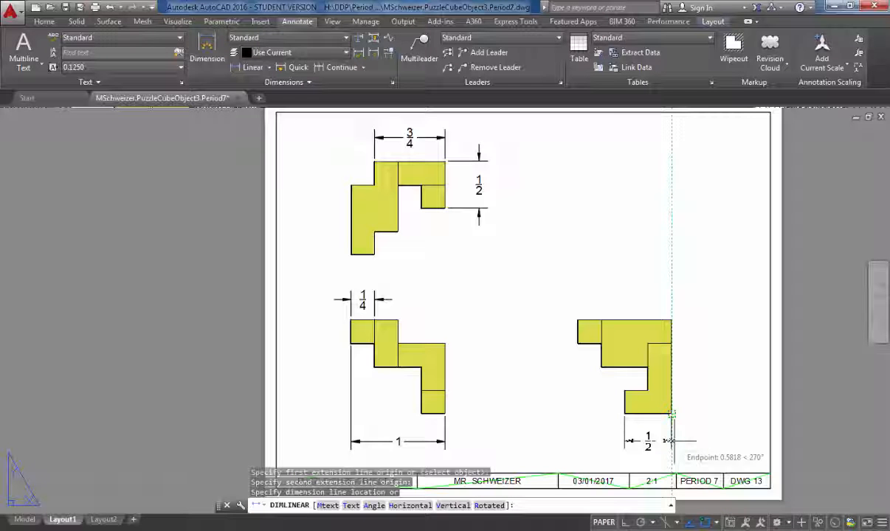
click(669, 441)
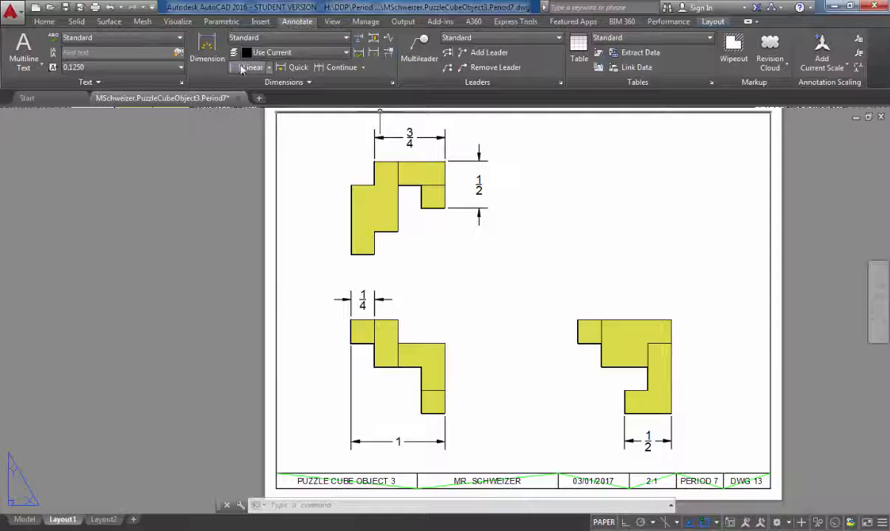
Add a vertical linear dimension on the right view from its upper-left corner to the underside of the wide upper block
click(246, 68)
click(578, 321)
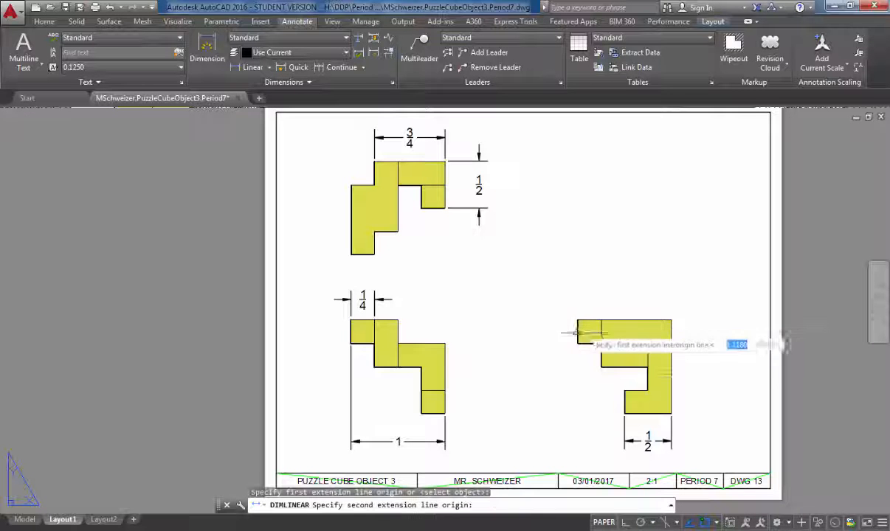
click(590, 365)
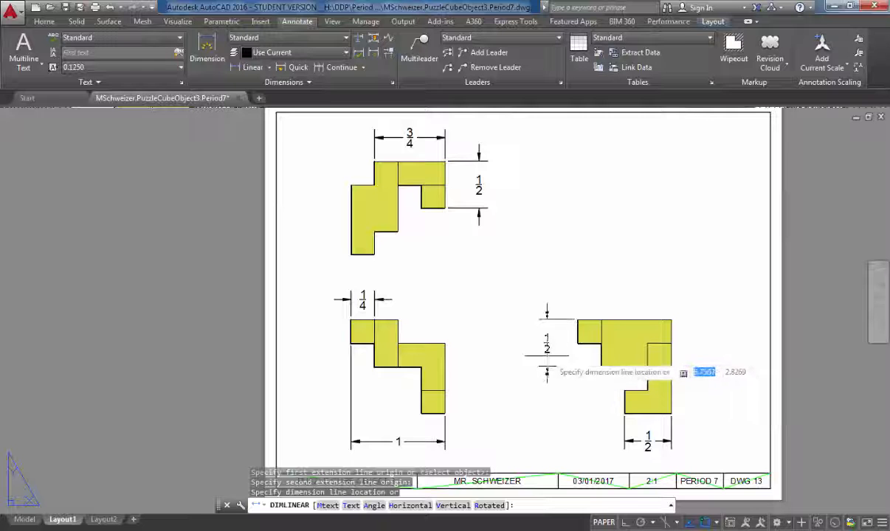